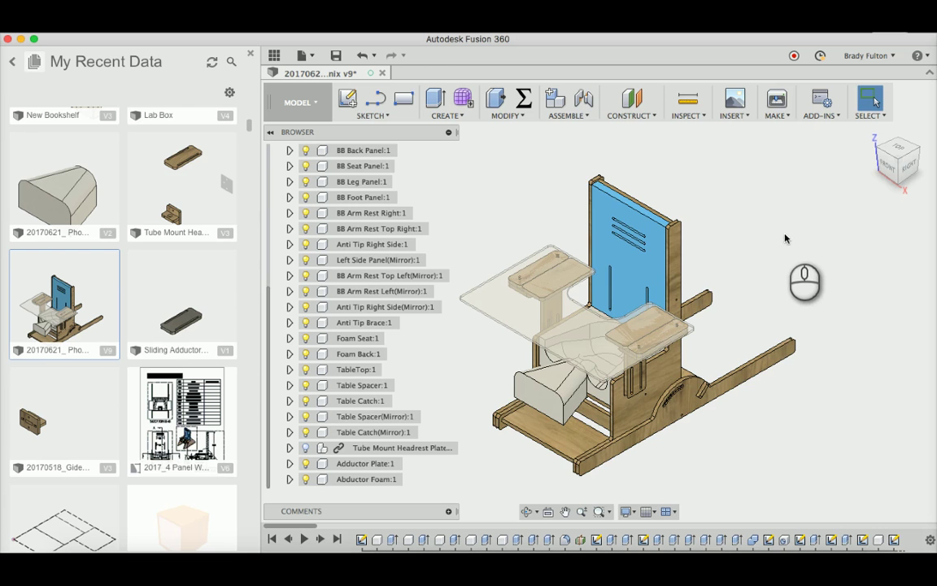
# Examine the small edge slots on the chair's back panel and the matching holes in the side panel.
pyautogui.keyDown('shift'); pyautogui.moveTo(778, 244); pyautogui.dragTo(654, 213, button='middle'); pyautogui.keyUp('shift')
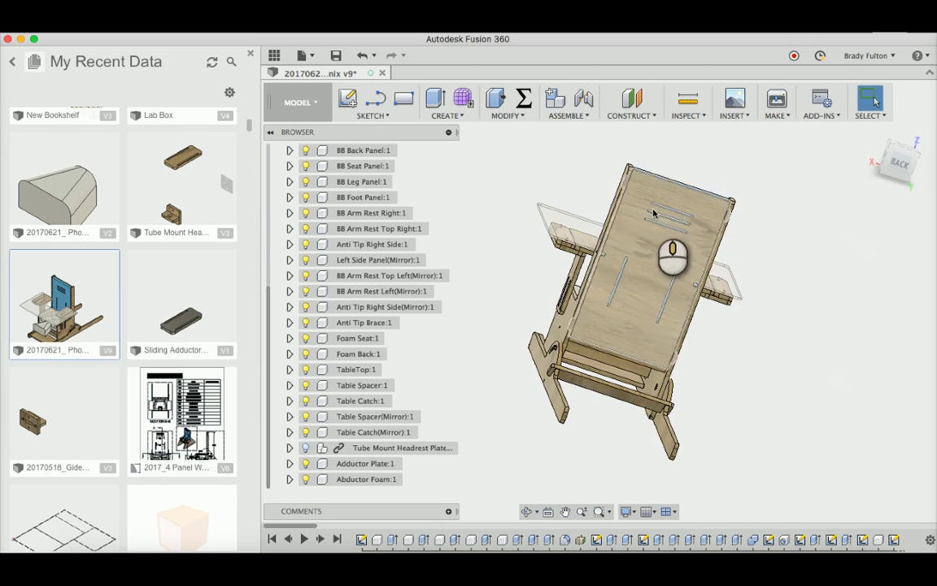
pyautogui.scroll(10, 653, 213)
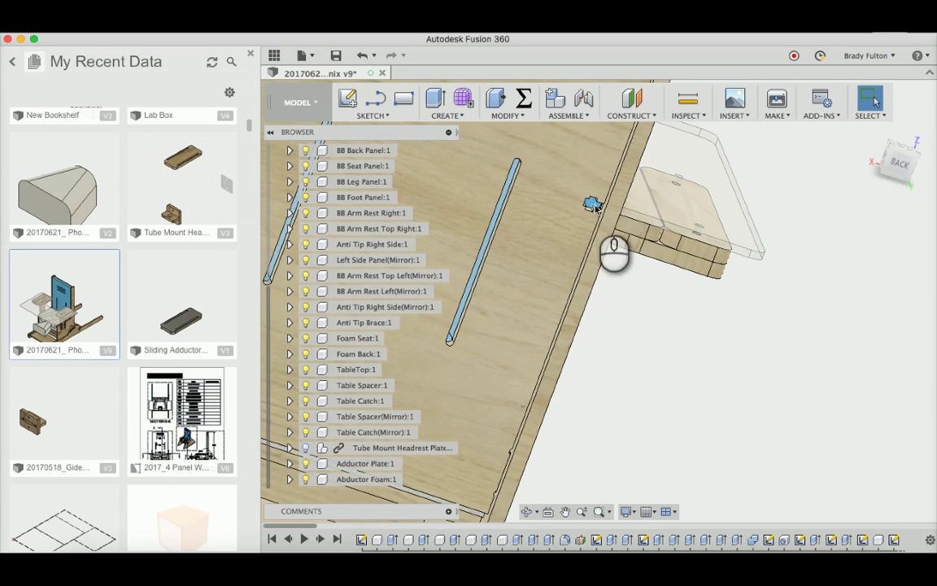
pyautogui.scroll(-2, 593, 208)
pyautogui.keyDown('shift'); pyautogui.moveTo(665, 251); pyautogui.dragTo(607, 222, button='middle'); pyautogui.keyUp('shift')
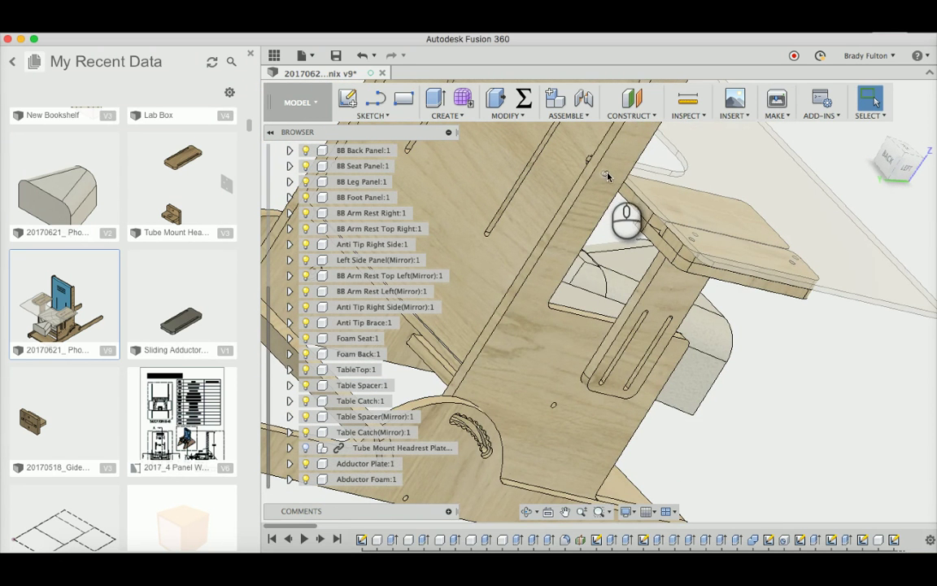
pyautogui.scroll(-3, 609, 183)
pyautogui.scroll(-2, 612, 190)
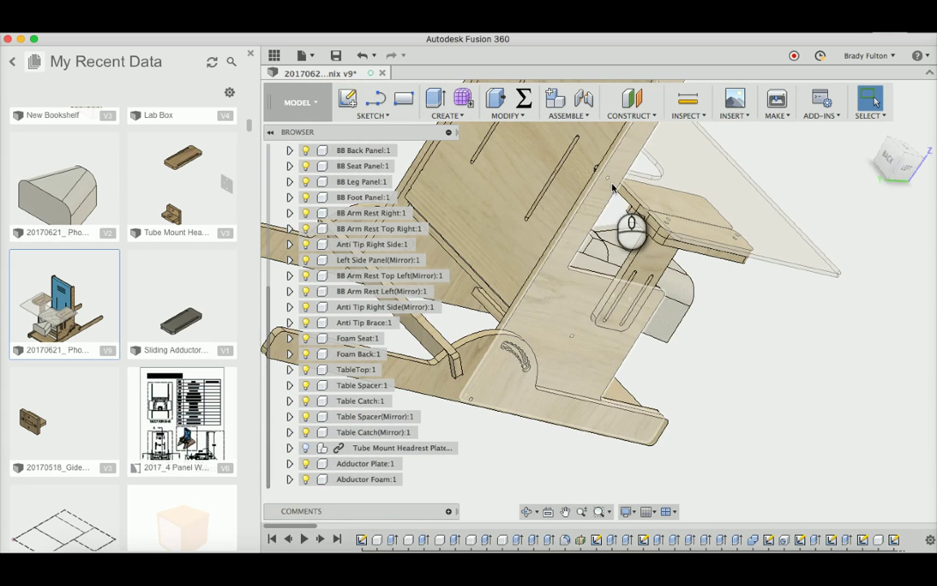
pyautogui.scroll(-3, 602, 188)
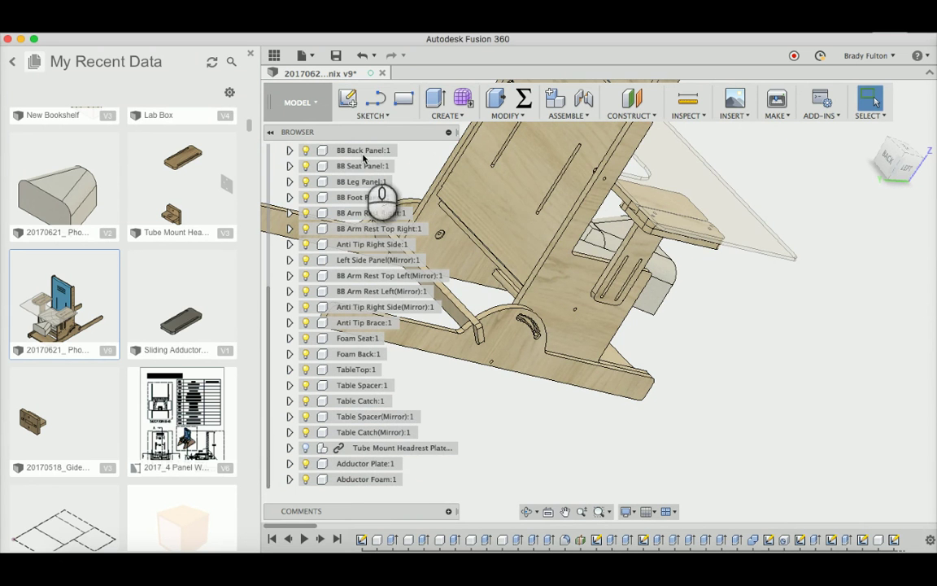
# Activate and isolate the BB Back Panel component, and view it squarely from the back.
pyautogui.click(403, 152)
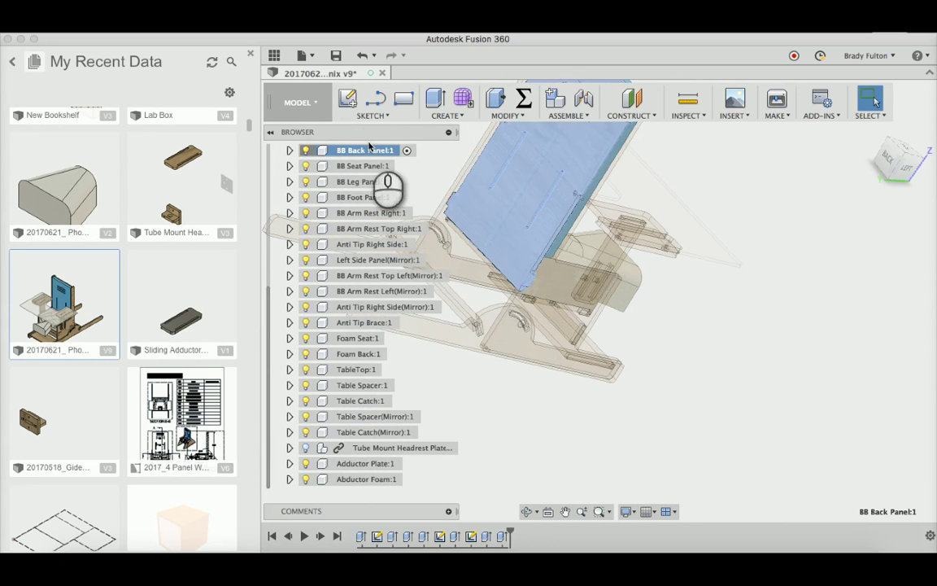
pyautogui.rightClick(371, 151)
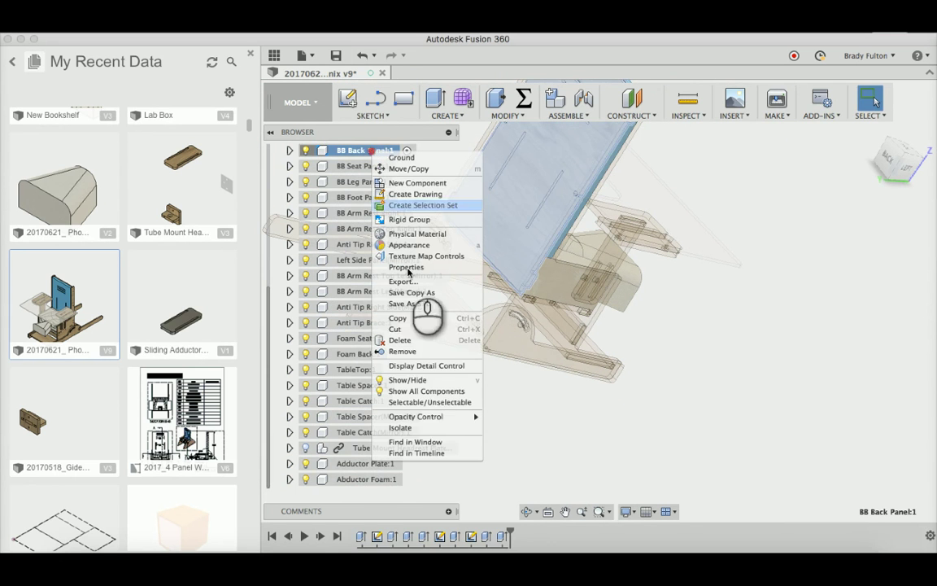
pyautogui.click(417, 427)
pyautogui.click(865, 195)
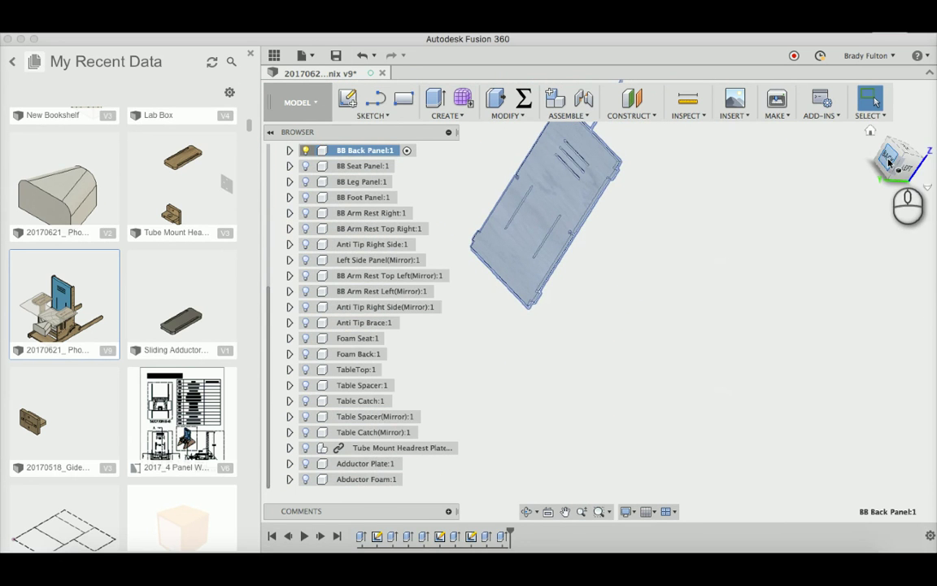
pyautogui.click(890, 162)
pyautogui.scroll(5, 781, 288)
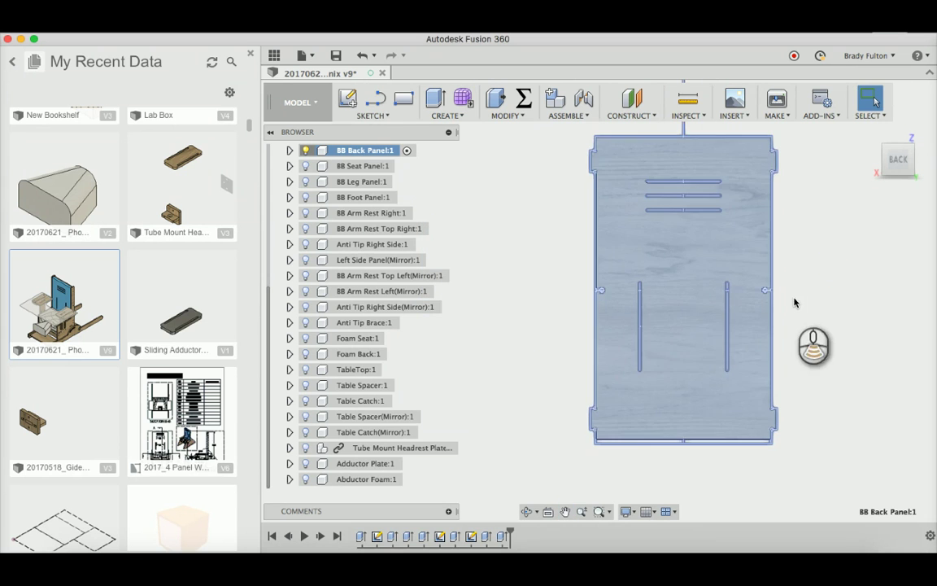
pyautogui.click(820, 286)
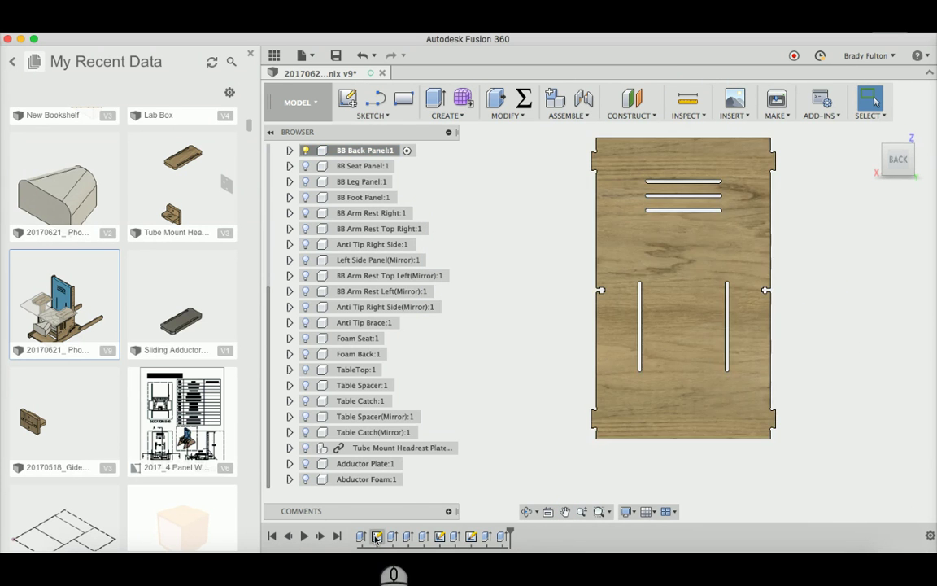
# Open the back panel's first sketch for editing and examine the dimensions and symmetry constraints of the existing edge slot.
pyautogui.doubleClick(376, 537)
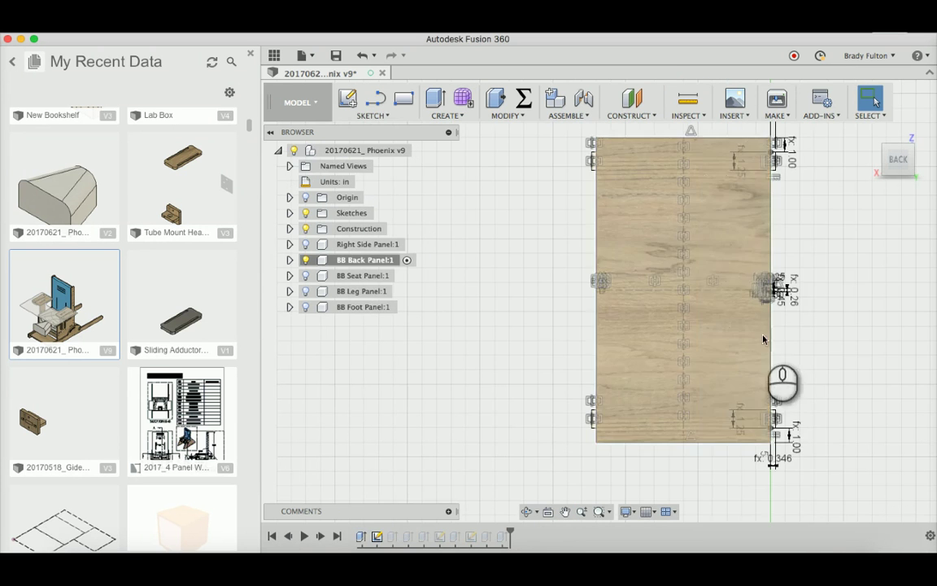
pyautogui.moveTo(493, 346); pyautogui.dragTo(331, 381, button='middle')
pyautogui.scroll(-3, 627, 334)
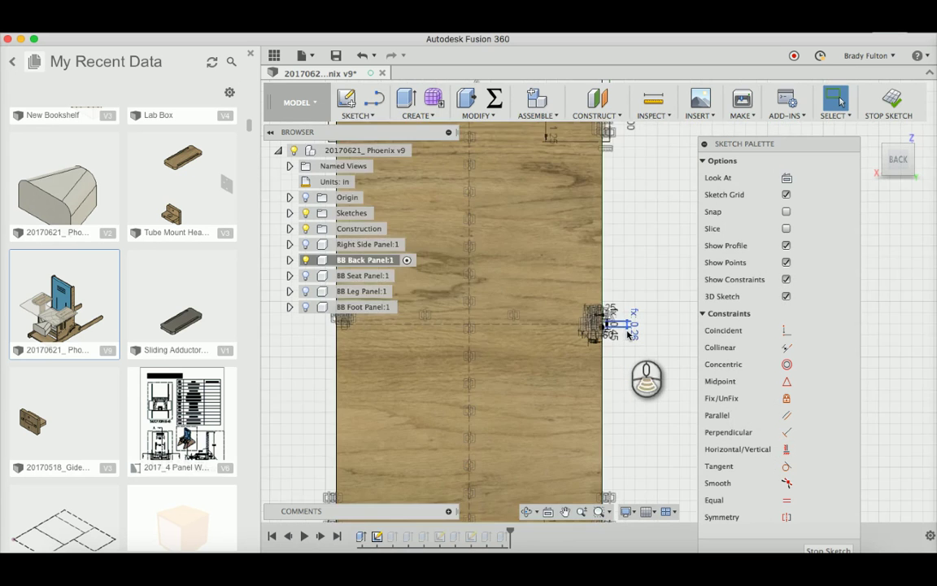
pyautogui.scroll(-3, 628, 334)
pyautogui.scroll(5, 619, 325)
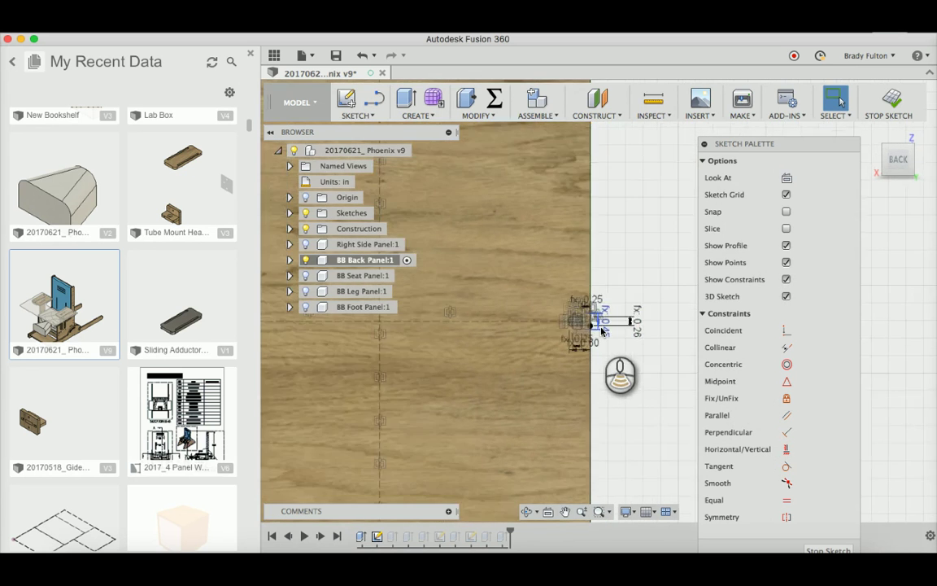
pyautogui.scroll(5, 602, 331)
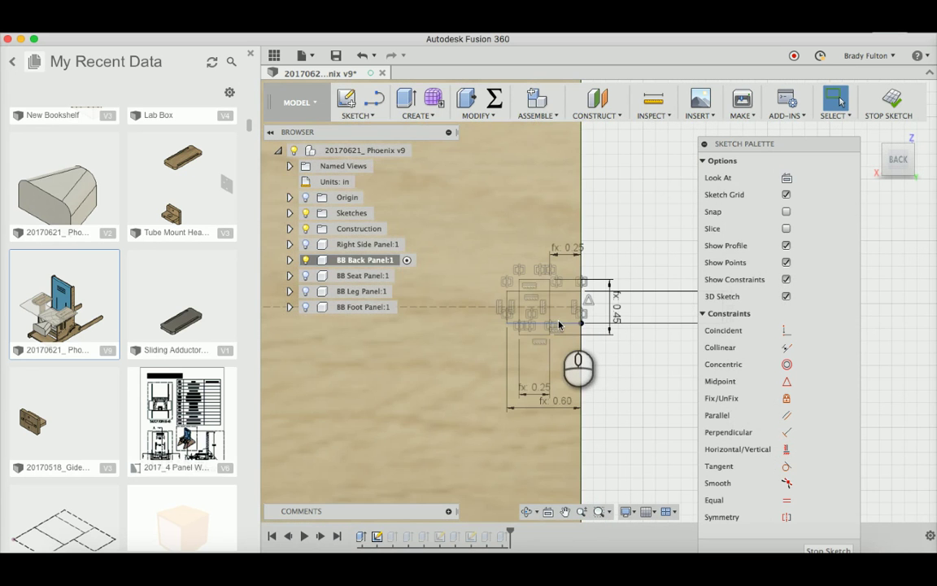
pyautogui.scroll(5, 559, 330)
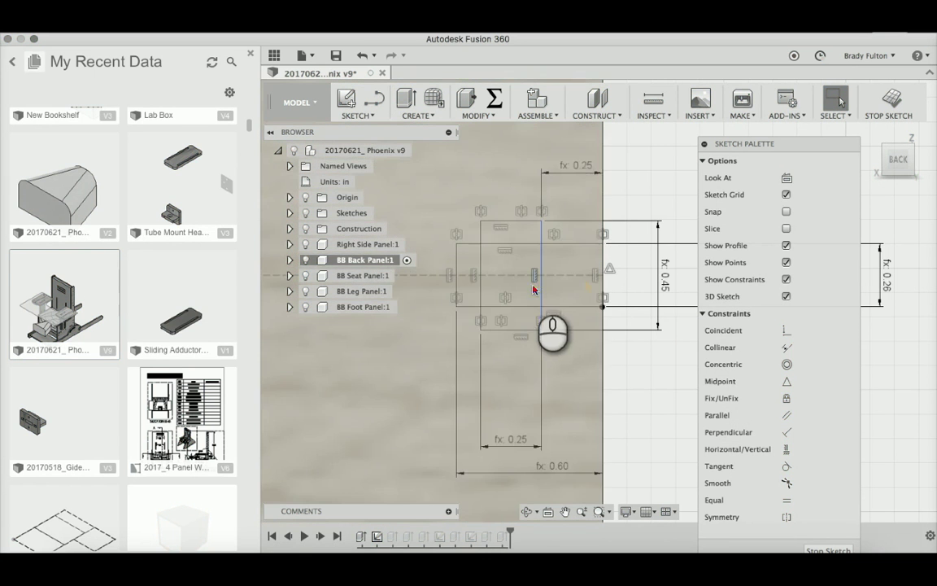
pyautogui.scroll(-2, 520, 293)
pyautogui.moveTo(524, 301); pyautogui.dragTo(529, 253, button='middle')
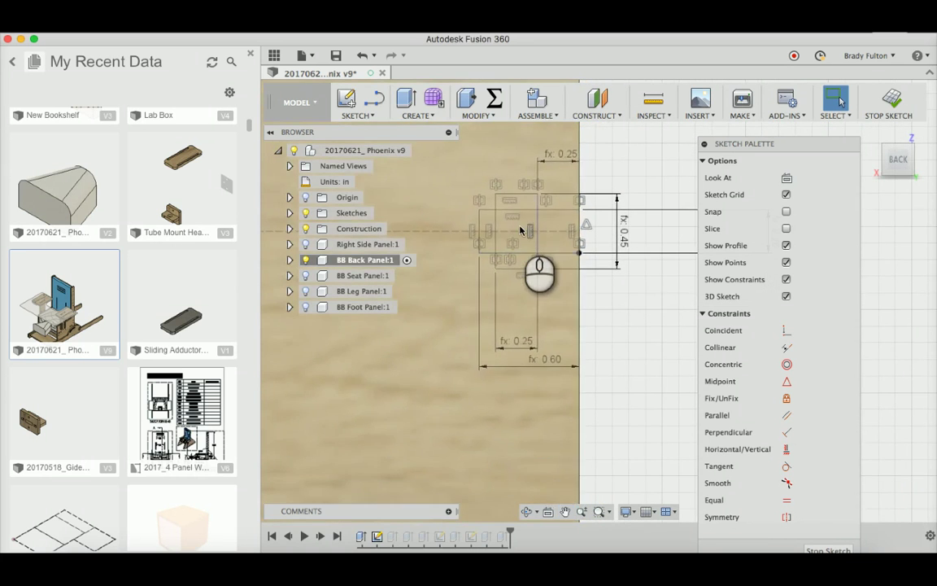
pyautogui.scroll(4, 514, 244)
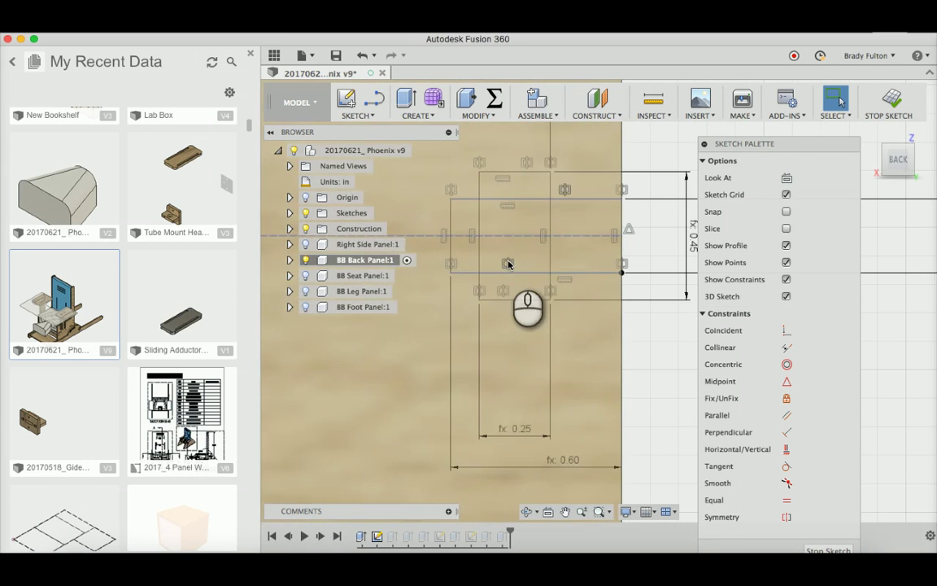
pyautogui.click(508, 264)
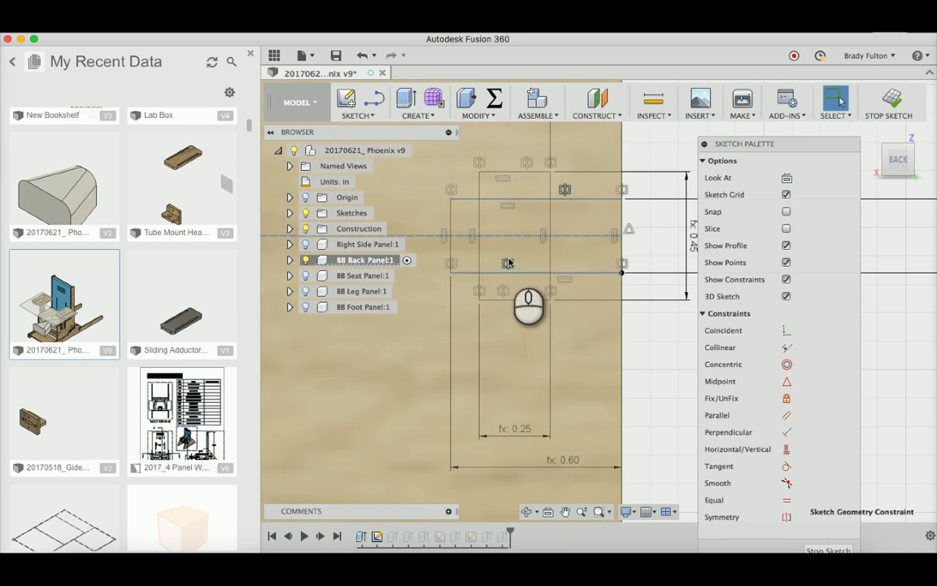
# Sketch a rectangle below the existing edge slot, with its height set to SN_Width_Loose and its width to SN_Height.
pyautogui.scroll(-5, 623, 318)
pyautogui.scroll(-2, 634, 317)
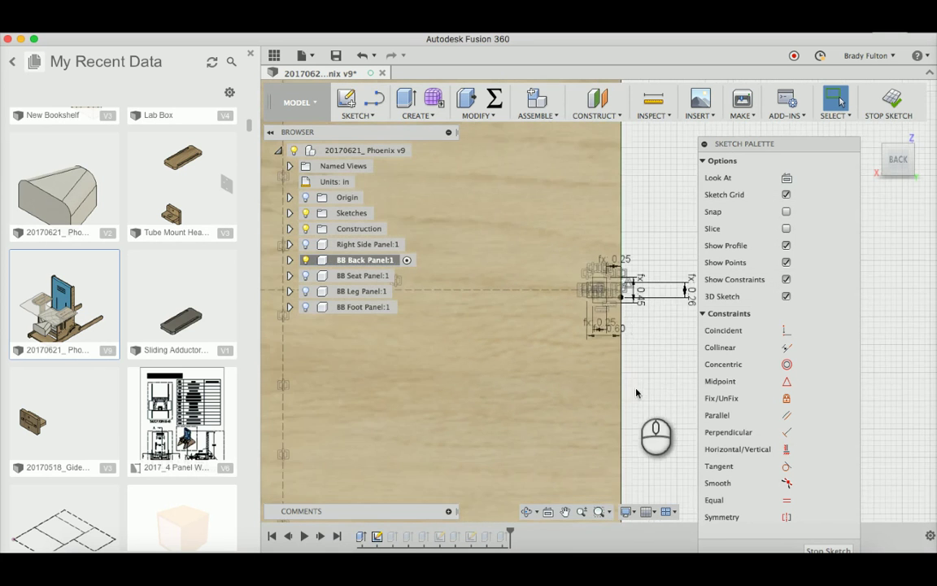
pyautogui.scroll(-2, 636, 391)
pyautogui.scroll(-3, 606, 379)
pyautogui.scroll(3, 606, 378)
pyautogui.scroll(3, 614, 401)
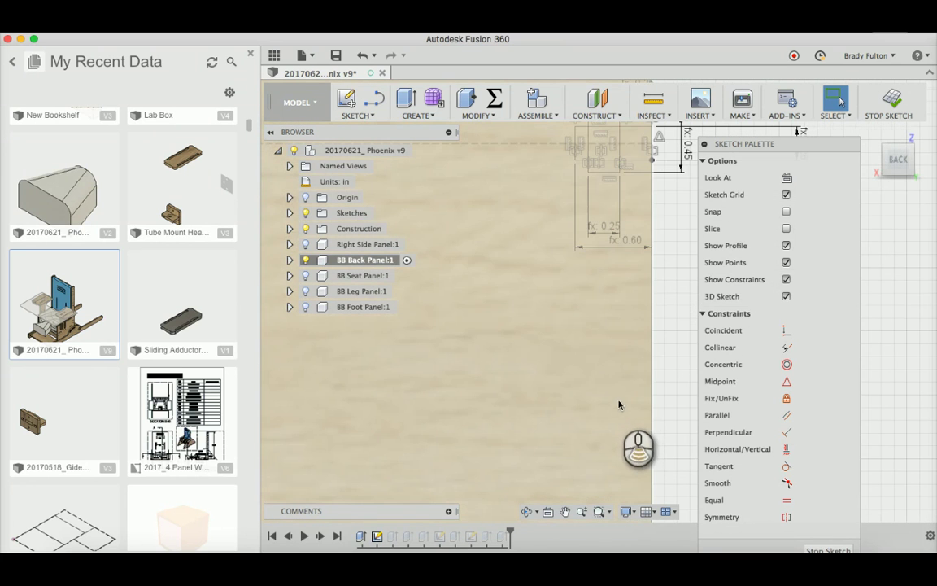
pyautogui.press('r')
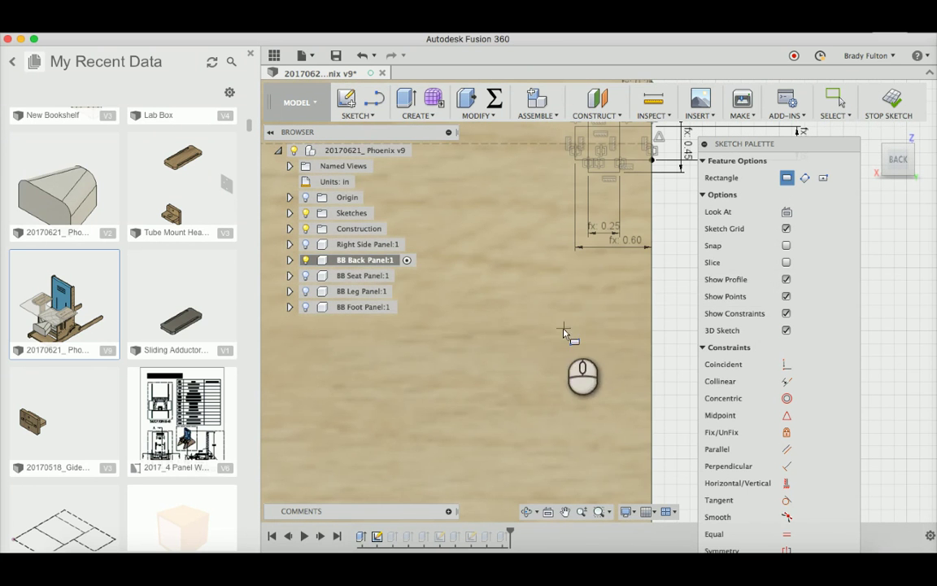
pyautogui.click(563, 329)
pyautogui.write('s')
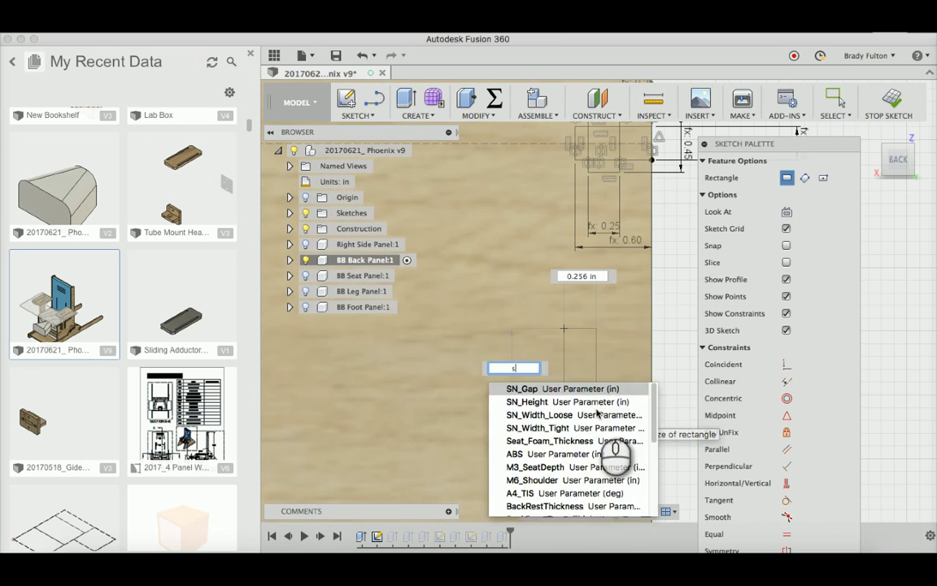
pyautogui.press('BackSpace')
pyautogui.write('sn')
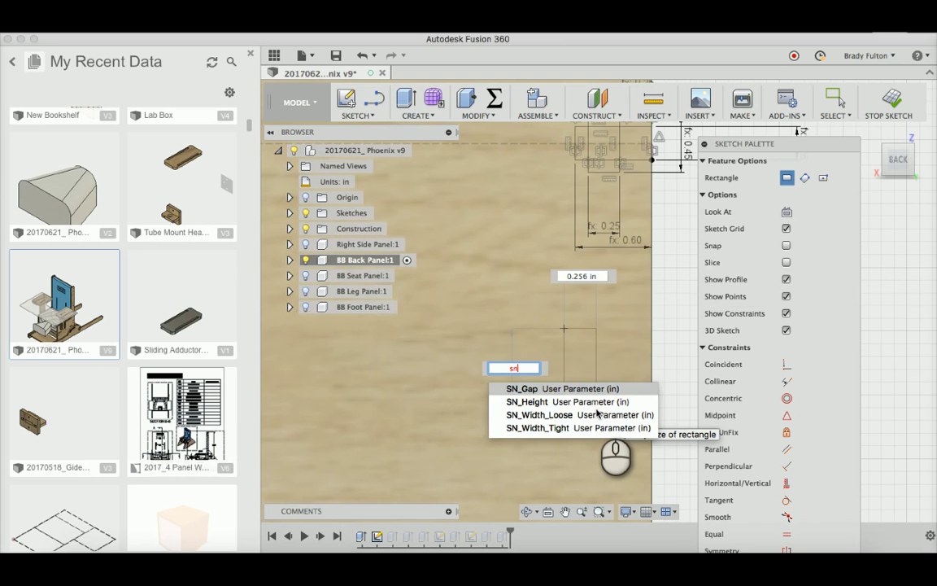
pyautogui.press('Down')
pyautogui.press('Down')
pyautogui.press('Return')
pyautogui.press('Tab')
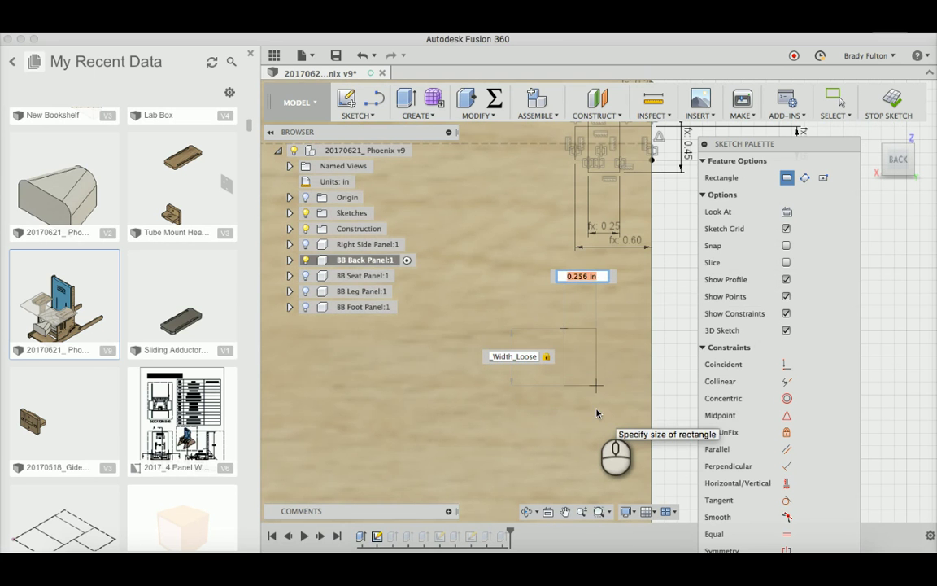
pyautogui.write('sn')
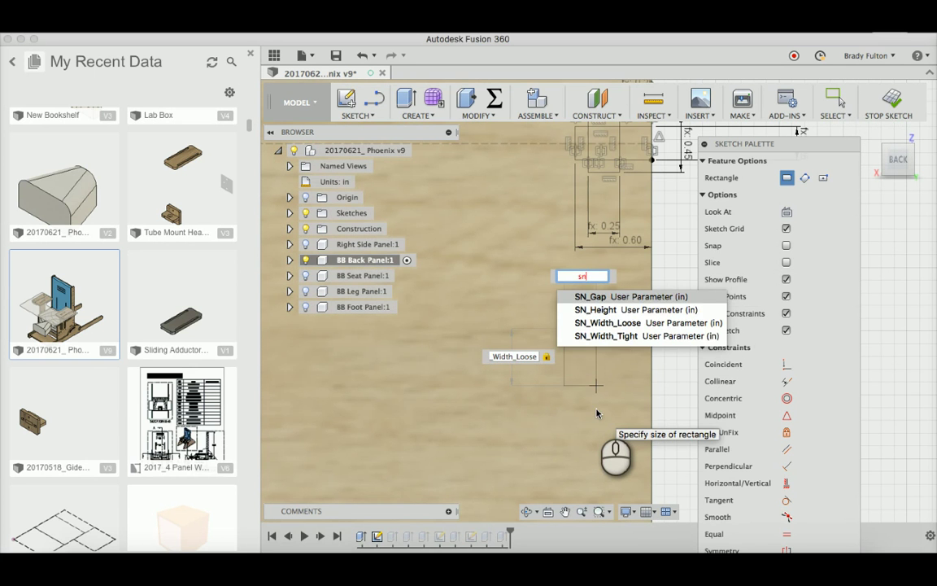
pyautogui.press('Down')
pyautogui.press('Return')
pyautogui.press('Return')
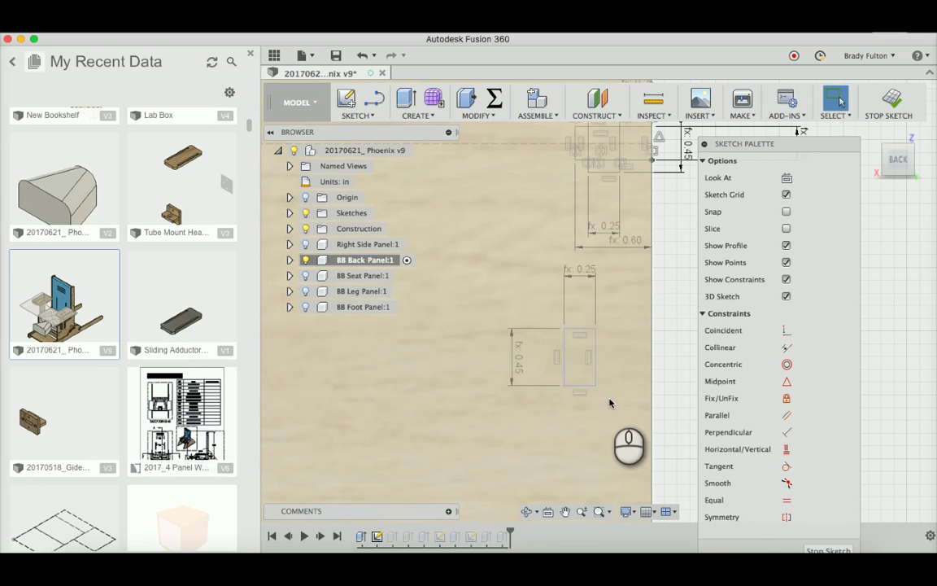
# Sketch a second rectangle from the panel's edge across the first one, BH_Length long and BitDia high.
pyautogui.press('r')
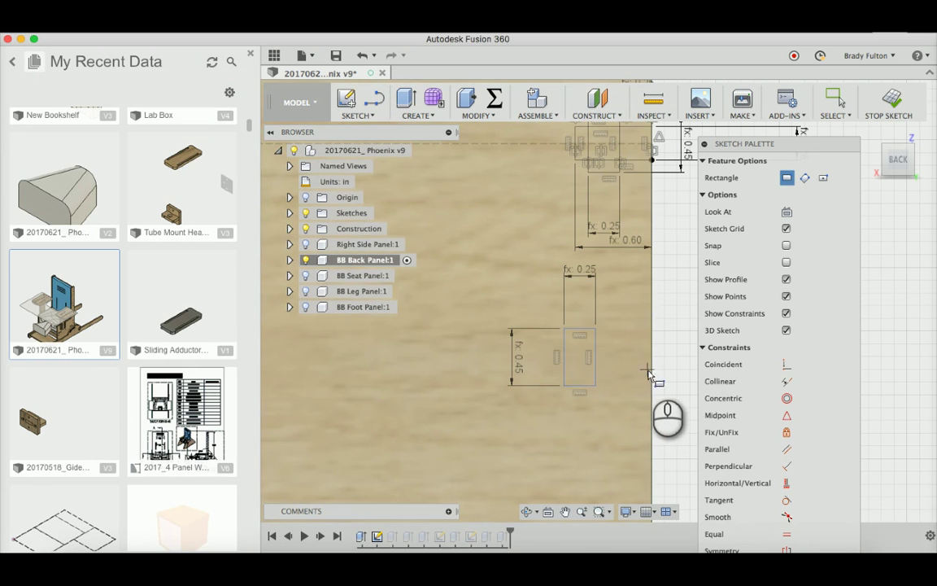
pyautogui.click(651, 374)
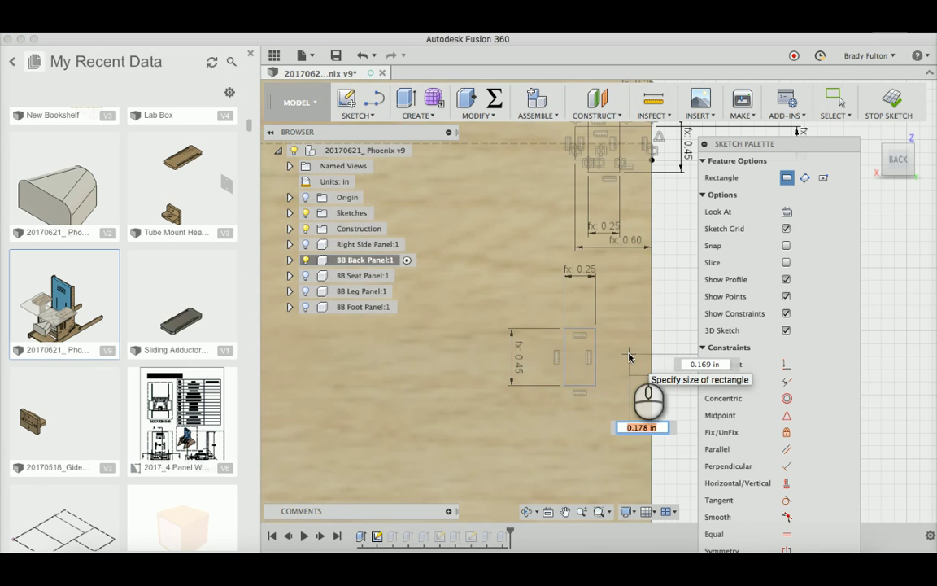
pyautogui.write('b')
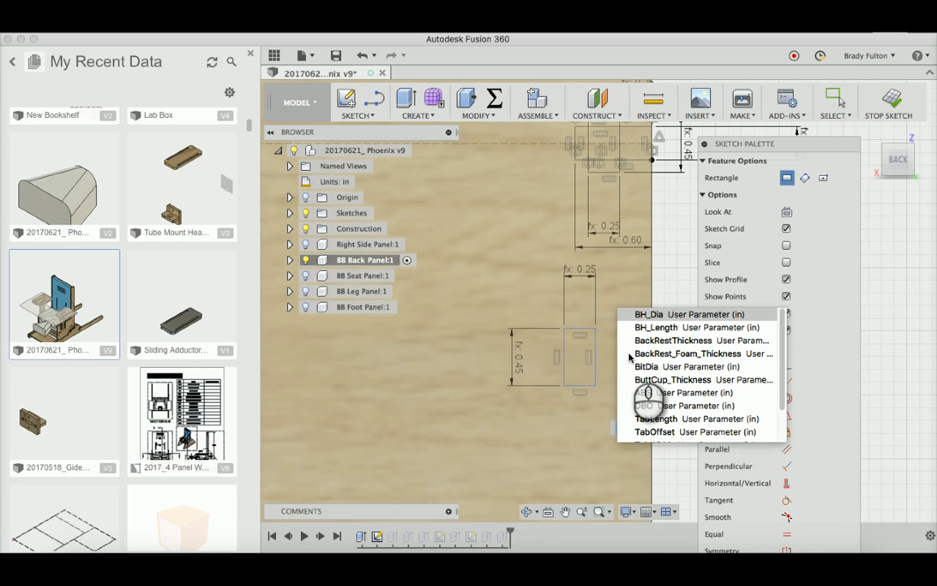
pyautogui.press('Down')
pyautogui.press('Return')
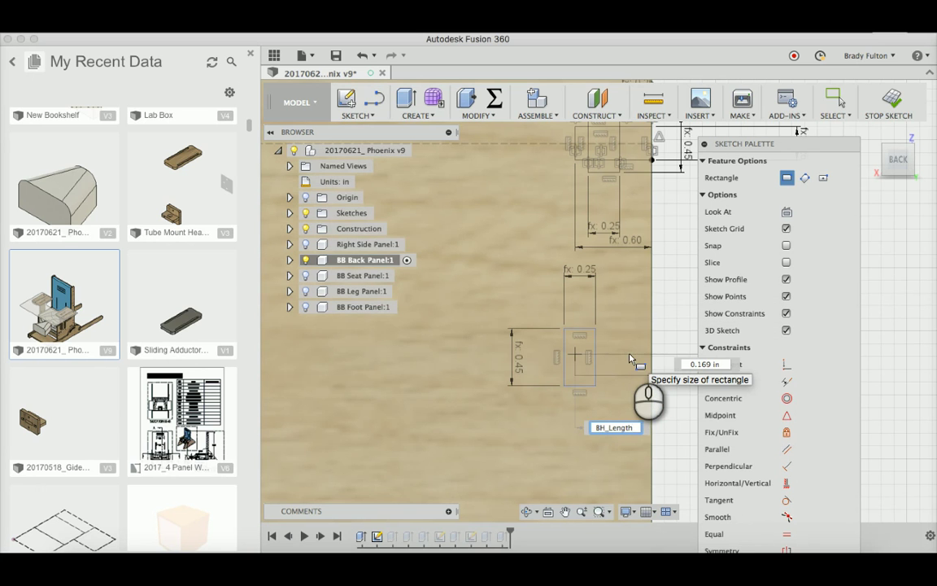
pyautogui.press('Tab')
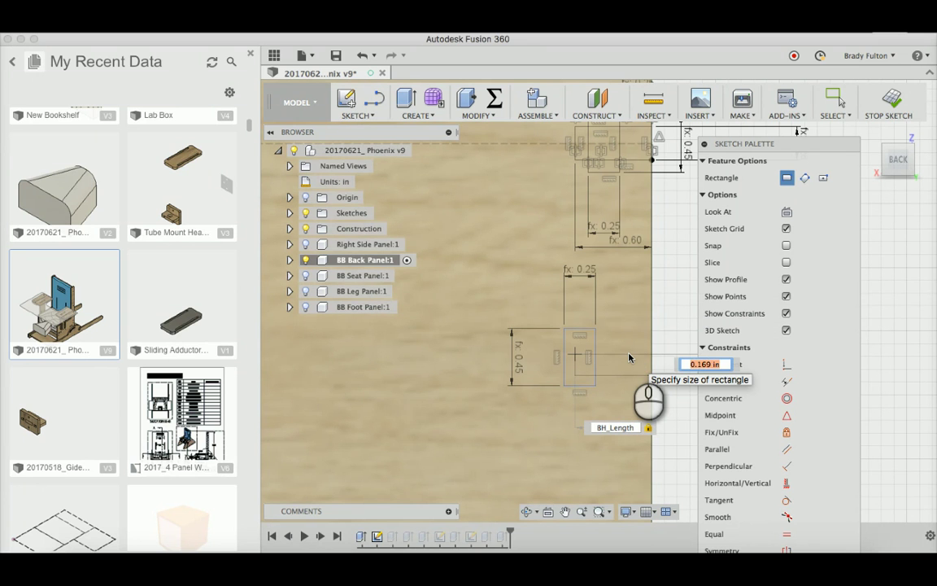
pyautogui.write('bit')
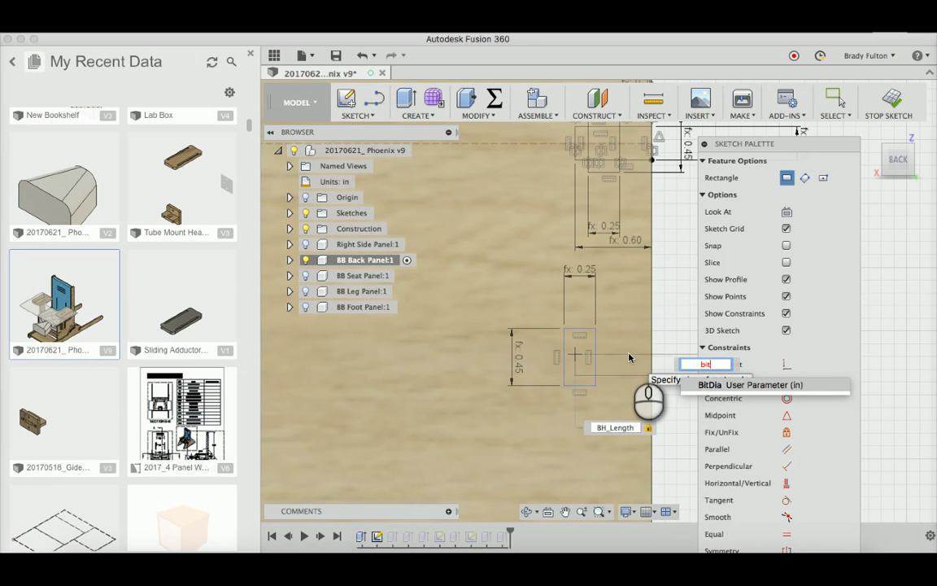
pyautogui.press('Return')
pyautogui.press('Return')
pyautogui.press('Escape')
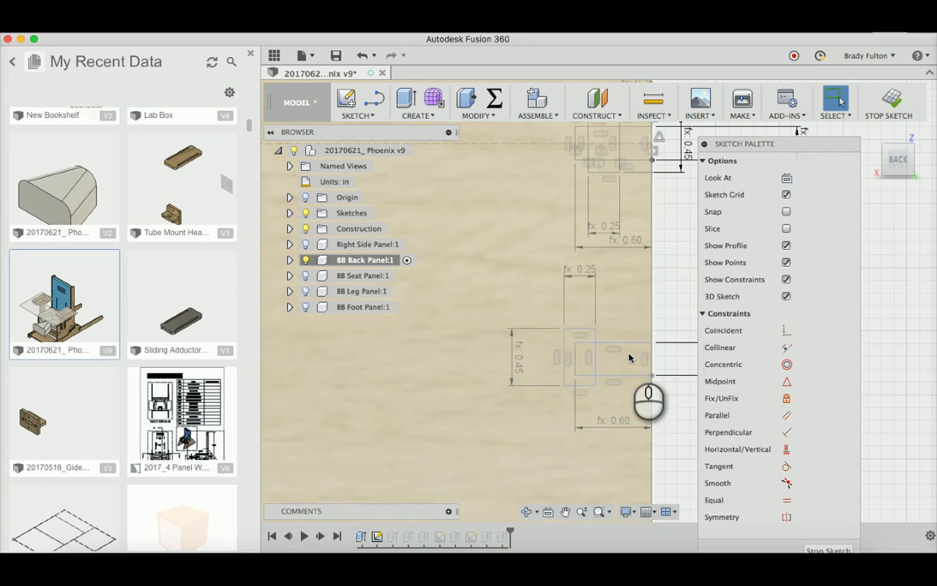
# Draw a construction line along the new bolt rectangle, joining the midpoints of its two vertical sides.
pyautogui.scroll(3, 629, 357)
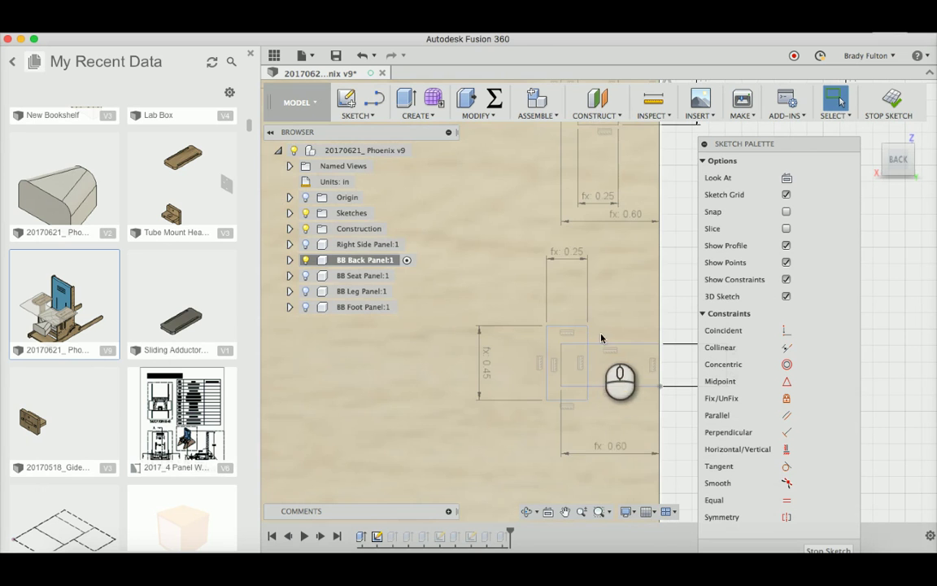
pyautogui.press('l')
pyautogui.scroll(2, 570, 366)
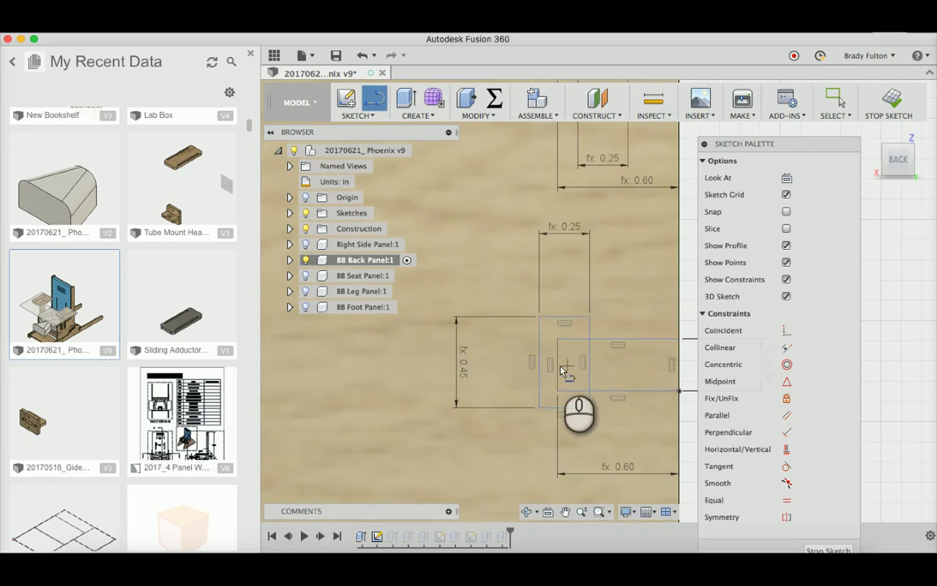
pyautogui.moveTo(552, 363); pyautogui.dragTo(404, 344, button='middle')
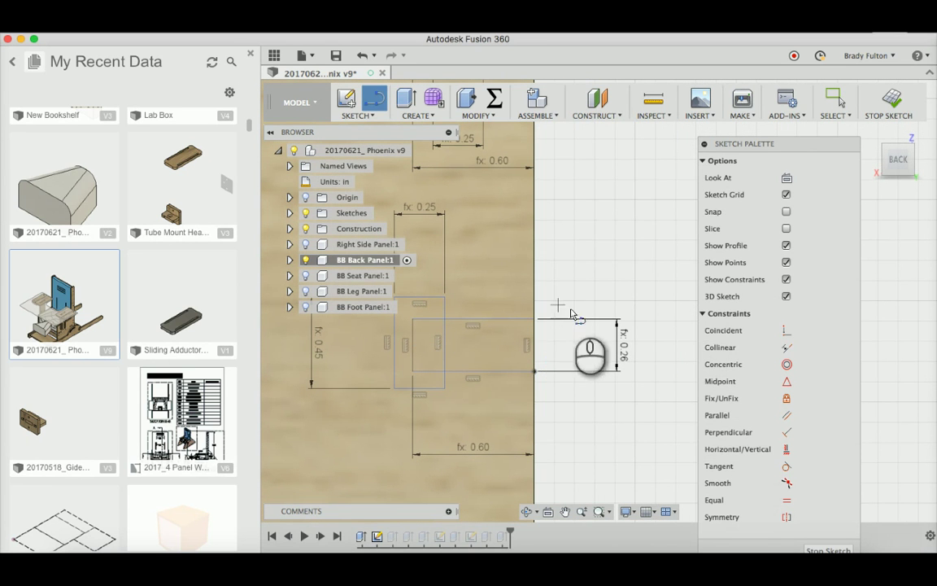
pyautogui.click(412, 347)
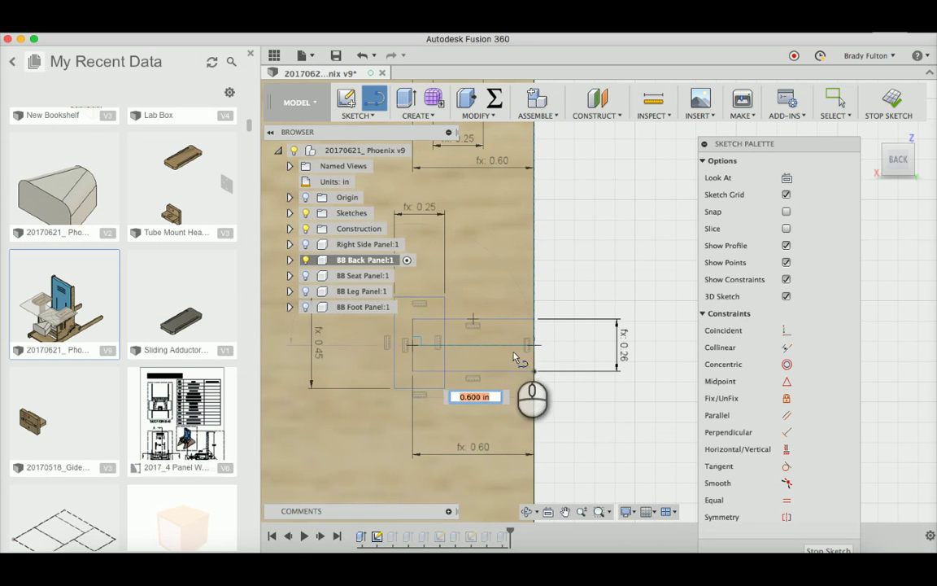
pyautogui.click(535, 349)
pyautogui.press('Escape')
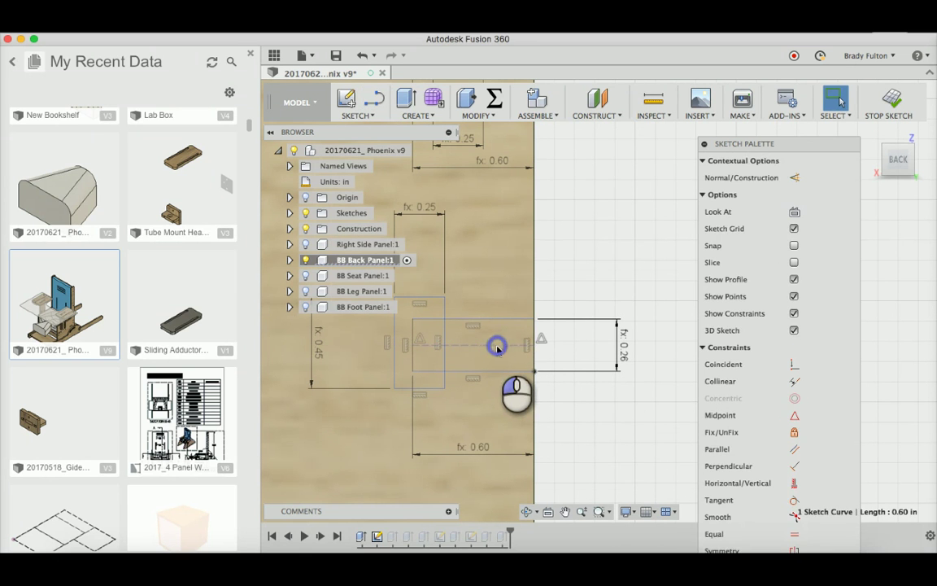
pyautogui.scroll(-2, 614, 374)
pyautogui.scroll(2, 507, 363)
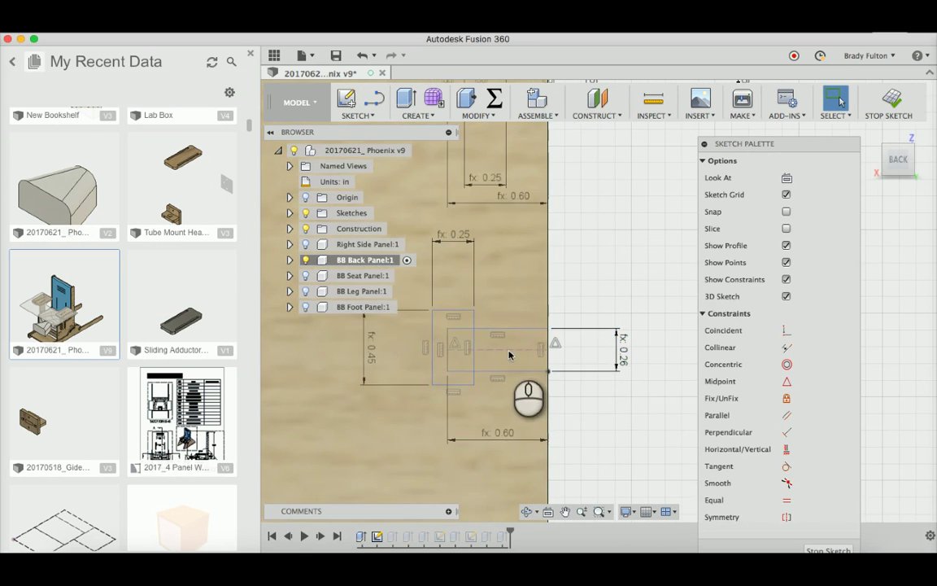
# Make the nut rectangle's upper and lower edges symmetric about the bolt rectangle's construction centreline.
pyautogui.click(787, 517)
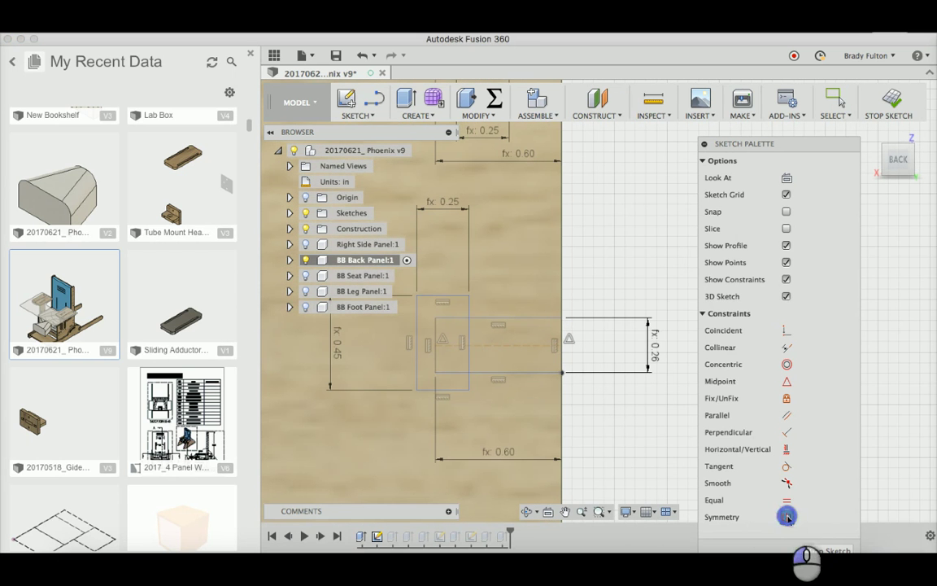
pyautogui.click(451, 296)
pyautogui.click(457, 391)
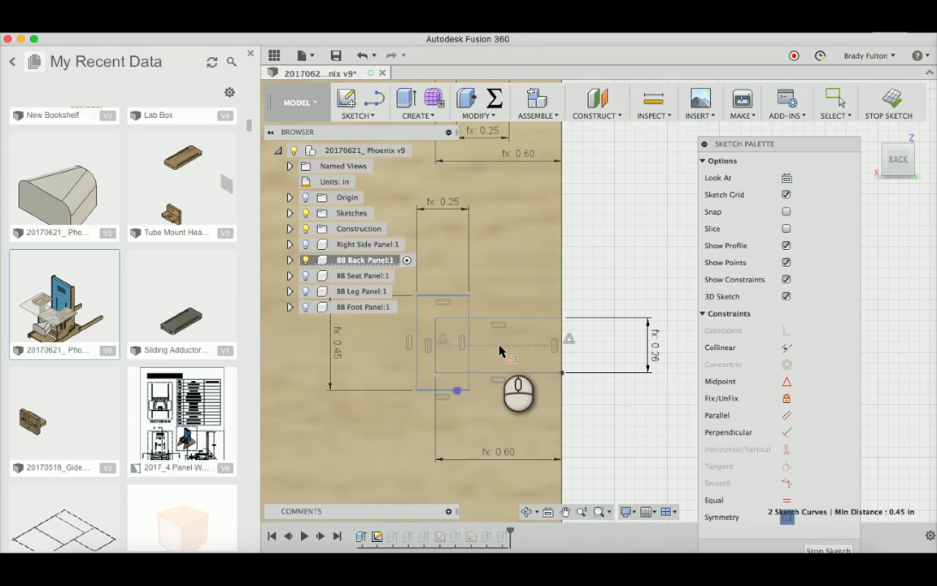
pyautogui.click(499, 348)
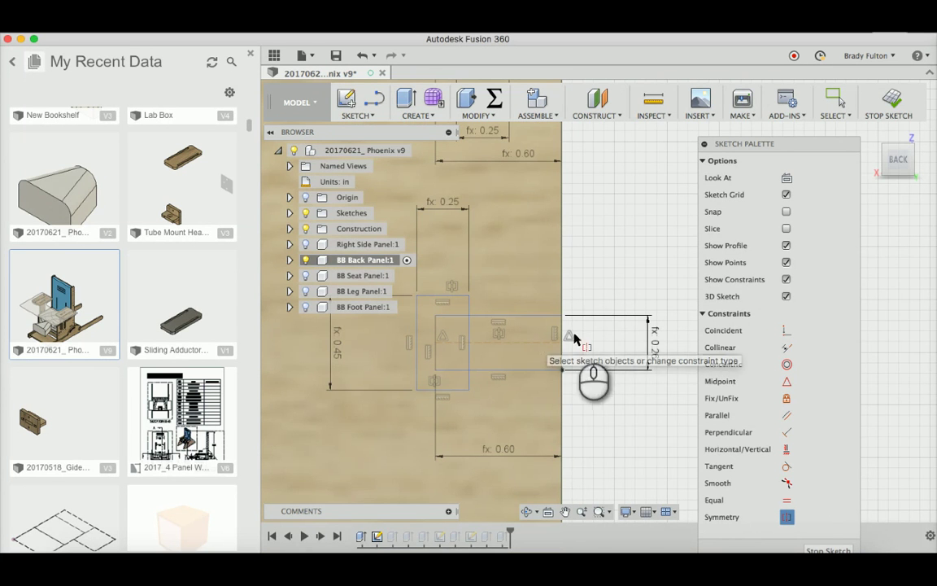
pyautogui.scroll(-2, 552, 381)
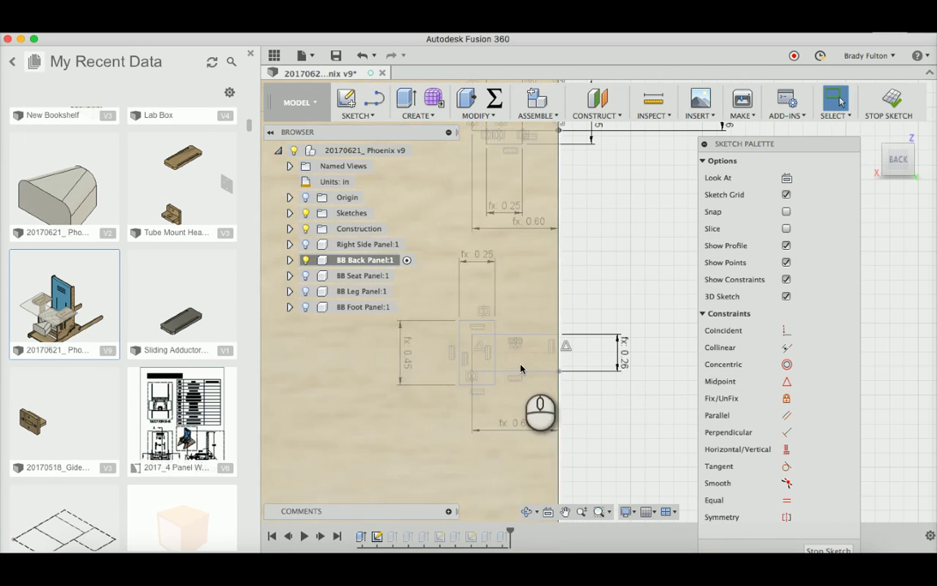
pyautogui.scroll(2, 520, 368)
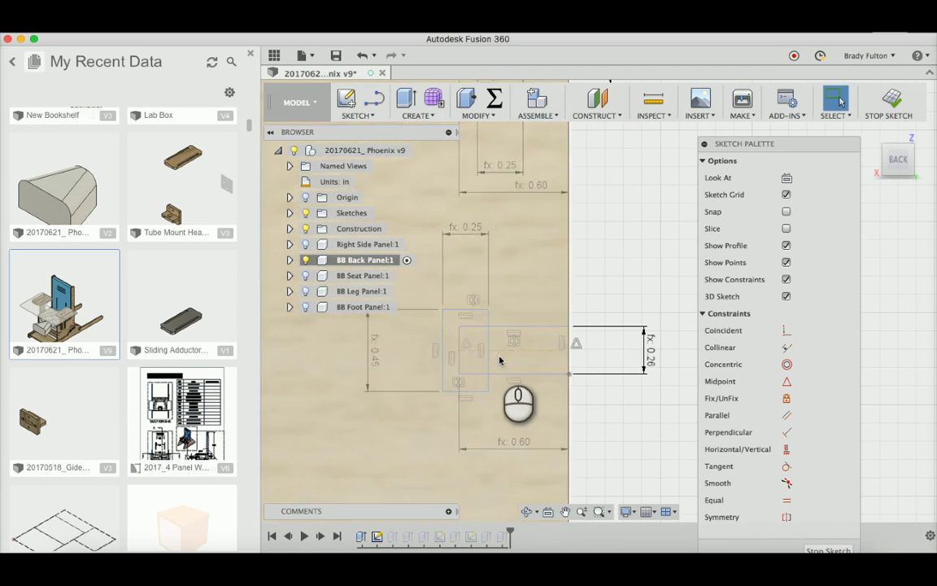
# Slide the nut rectangle toward the panel's edge and dimension the distance between its nearer side and that edge as SN_Gap.
pyautogui.moveTo(487, 317); pyautogui.dragTo(519, 326)
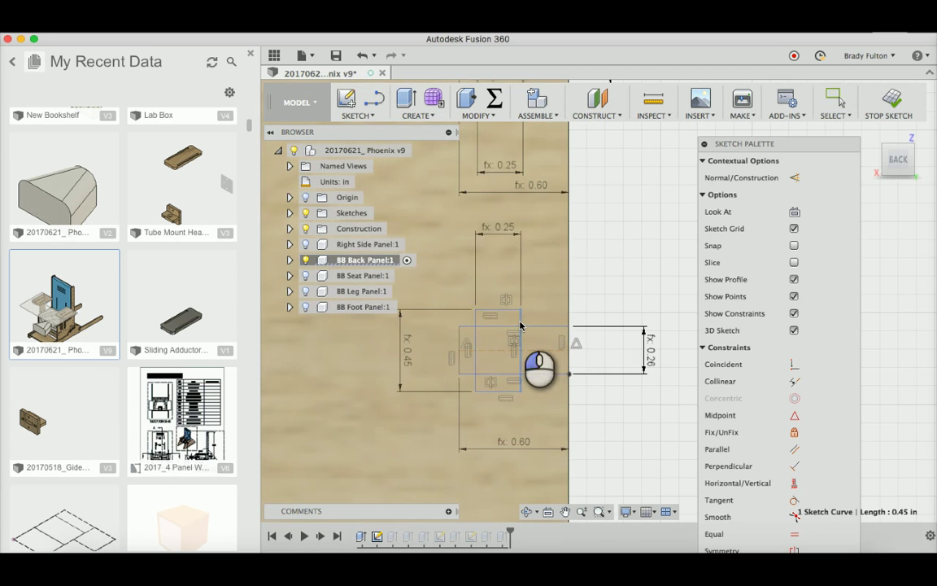
pyautogui.scroll(1, 450, 327)
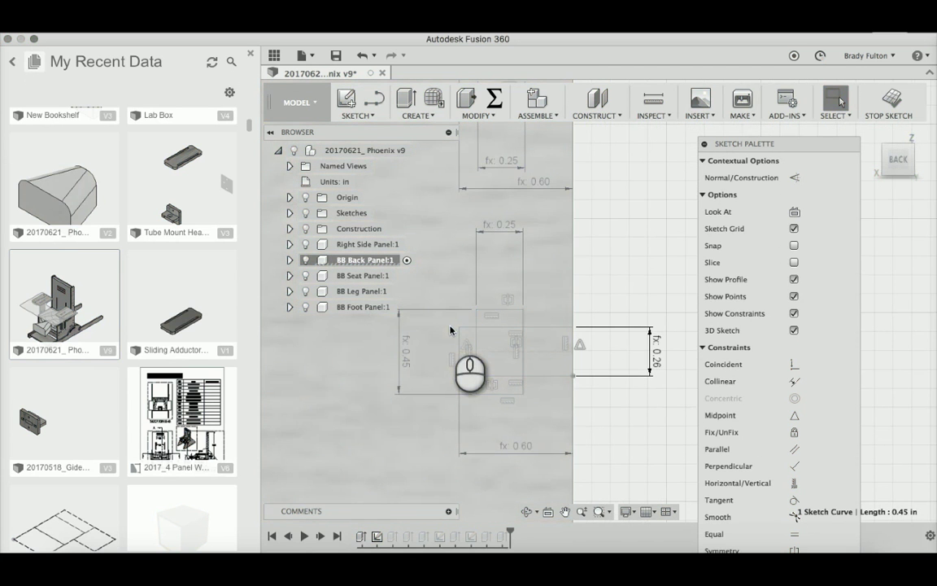
pyautogui.scroll(-2, 449, 330)
pyautogui.moveTo(449, 329); pyautogui.dragTo(506, 366, button='middle')
pyautogui.scroll(3, 556, 449)
pyautogui.scroll(-2, 535, 439)
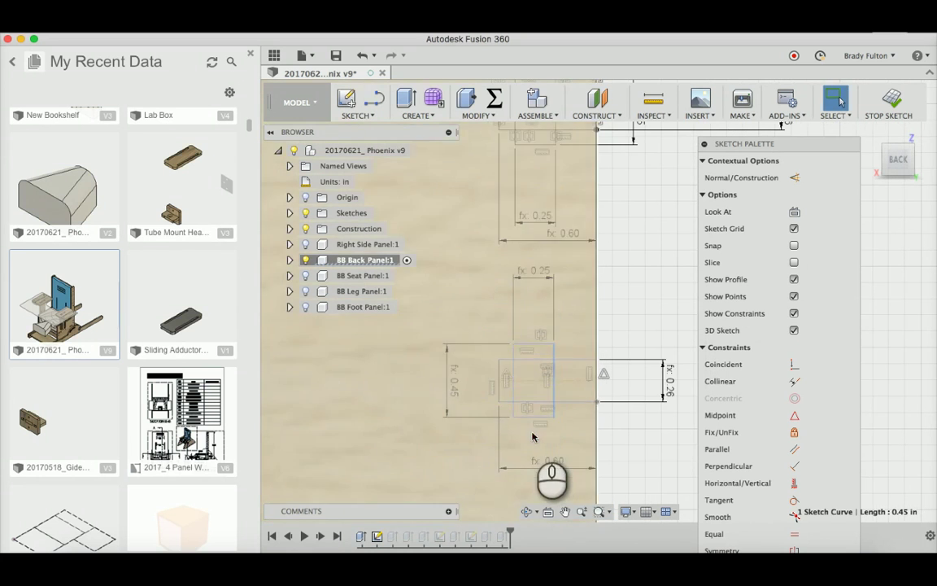
pyautogui.scroll(-2, 498, 466)
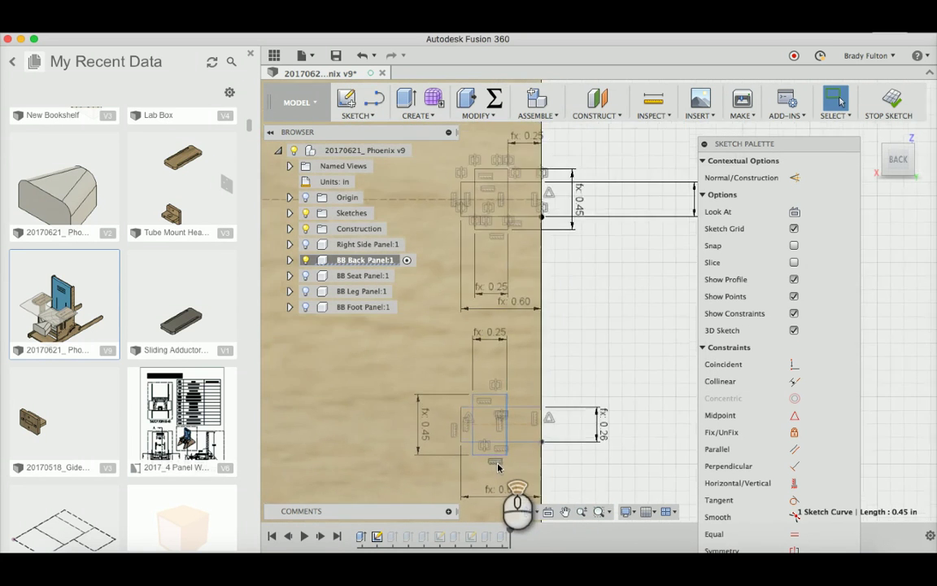
pyautogui.scroll(3, 501, 467)
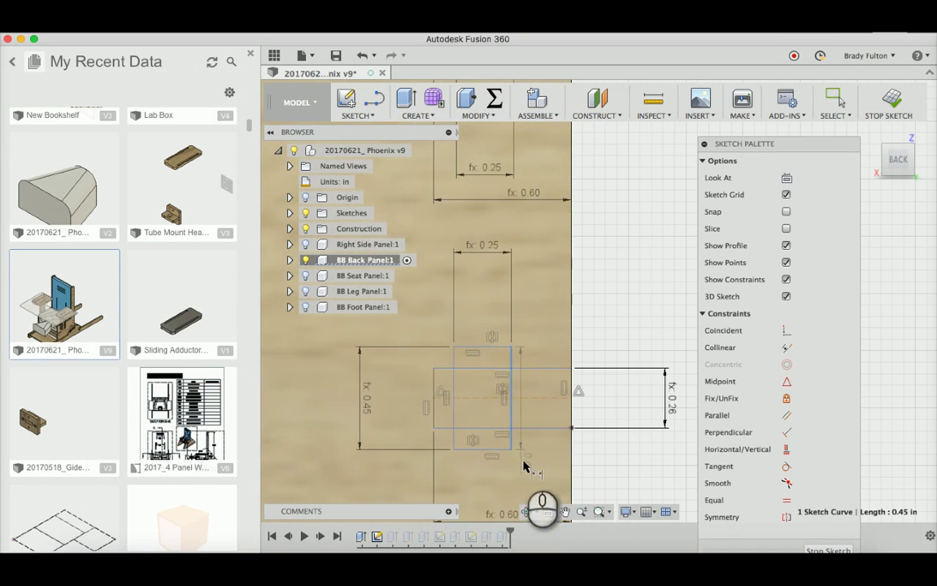
pyautogui.click(570, 448)
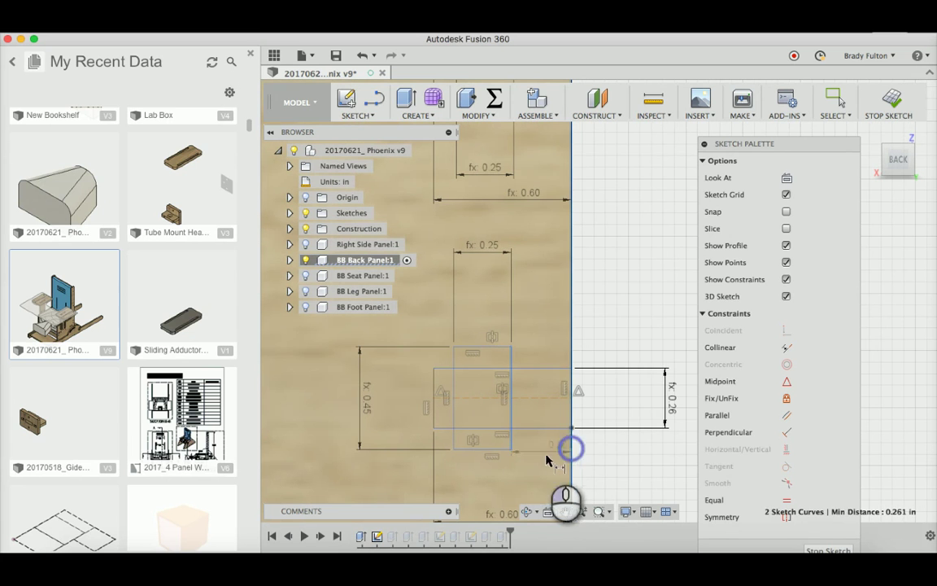
pyautogui.click(542, 462)
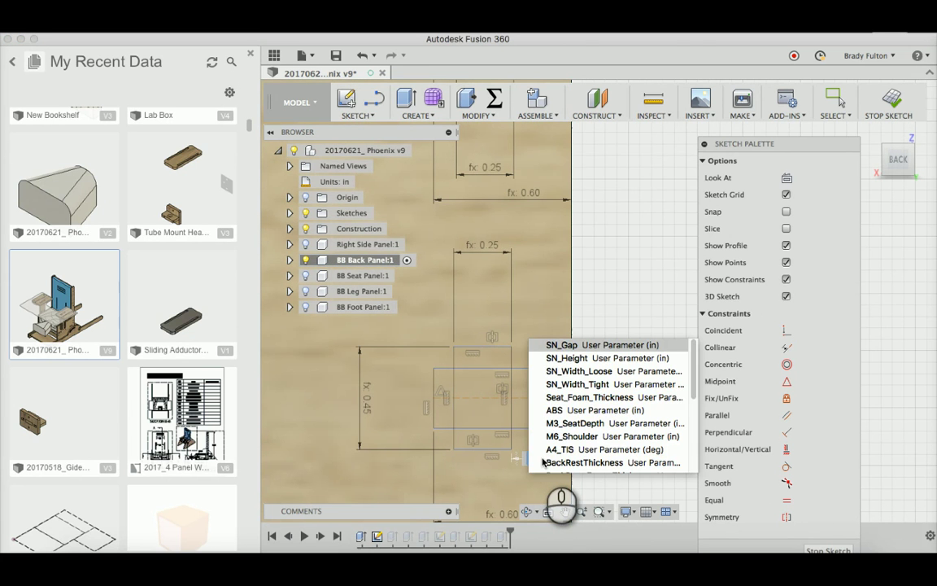
pyautogui.press('Return')
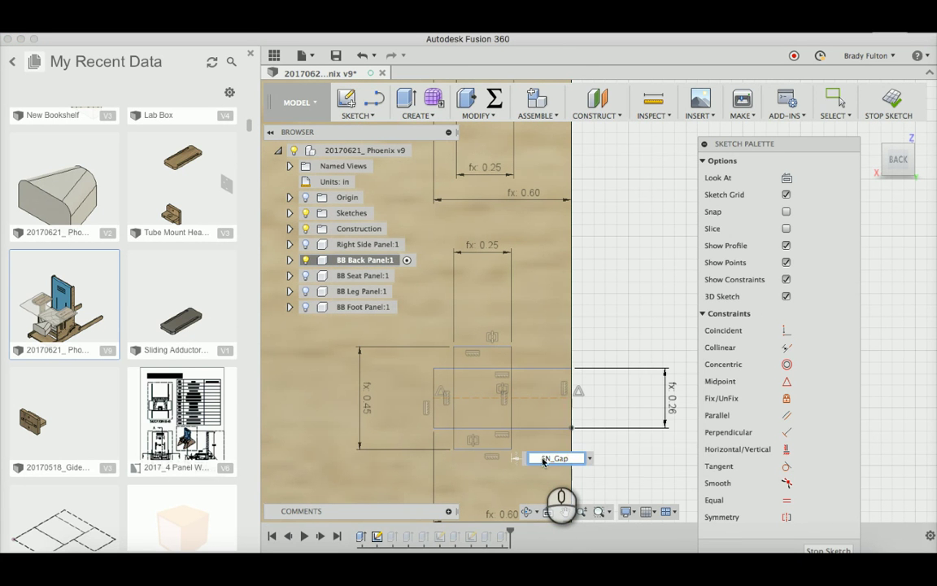
pyautogui.press('Return')
pyautogui.scroll(-3, 572, 239)
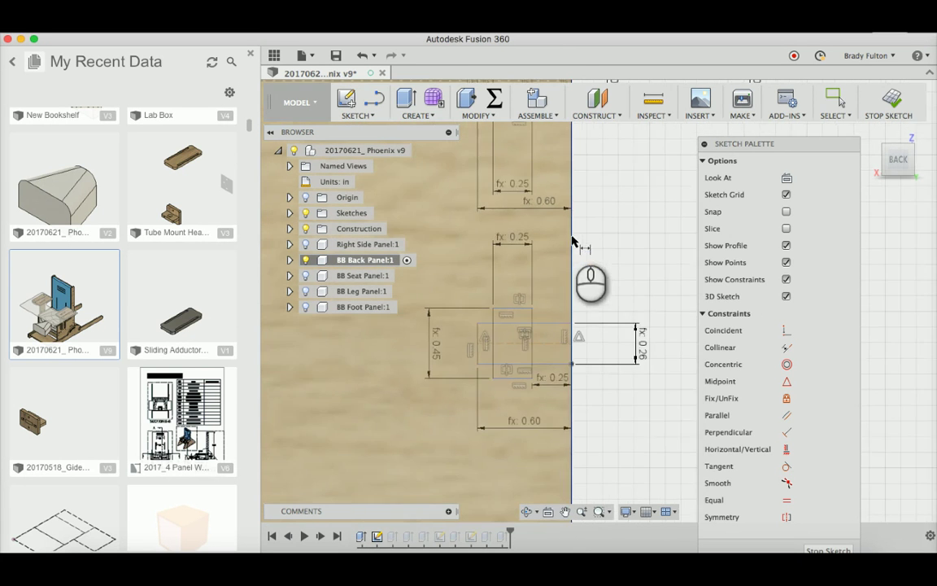
# Dimension the vertical spacing between the new slot's centreline and the existing slot's centreline as 2 in.
pyautogui.scroll(2, 577, 325)
pyautogui.scroll(-4, 580, 330)
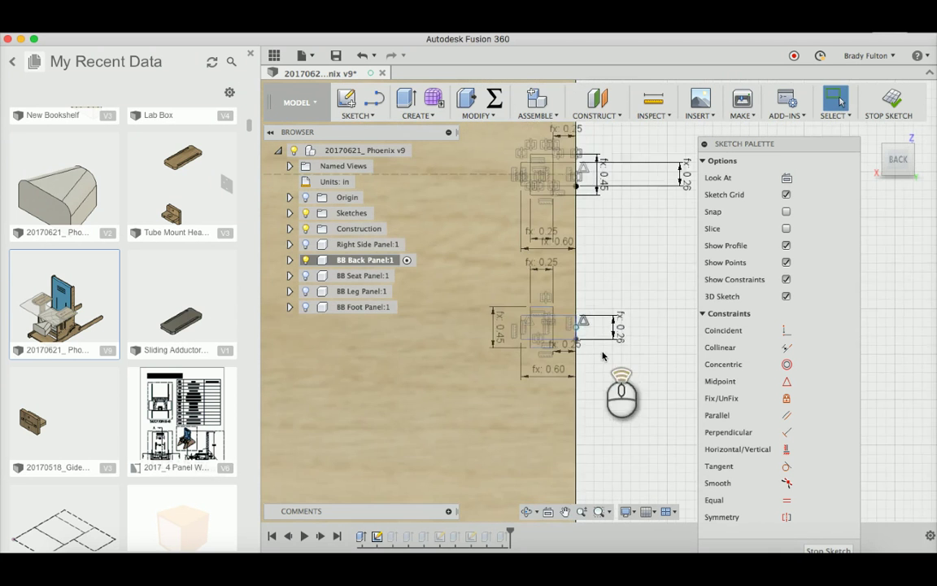
pyautogui.moveTo(610, 378)
pyautogui.mouseDown(button='middle')
pyautogui.moveTo(563, 182)
pyautogui.moveTo(567, 329)
pyautogui.mouseUp(button='middle')
pyautogui.scroll(-2, 563, 183)
pyautogui.scroll(-2, 567, 223)
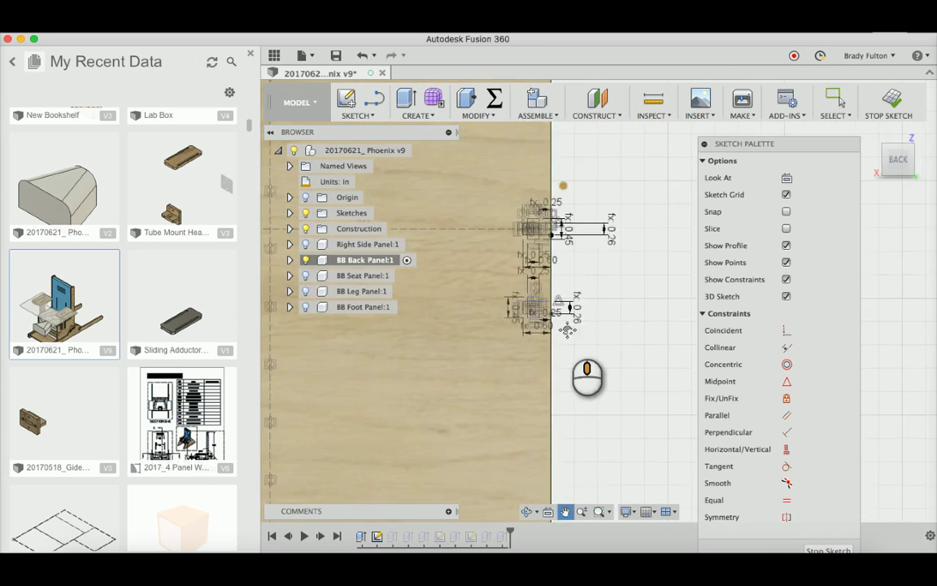
pyautogui.scroll(3, 567, 329)
pyautogui.moveTo(551, 238); pyautogui.dragTo(555, 298, button='middle')
pyautogui.scroll(2, 557, 300)
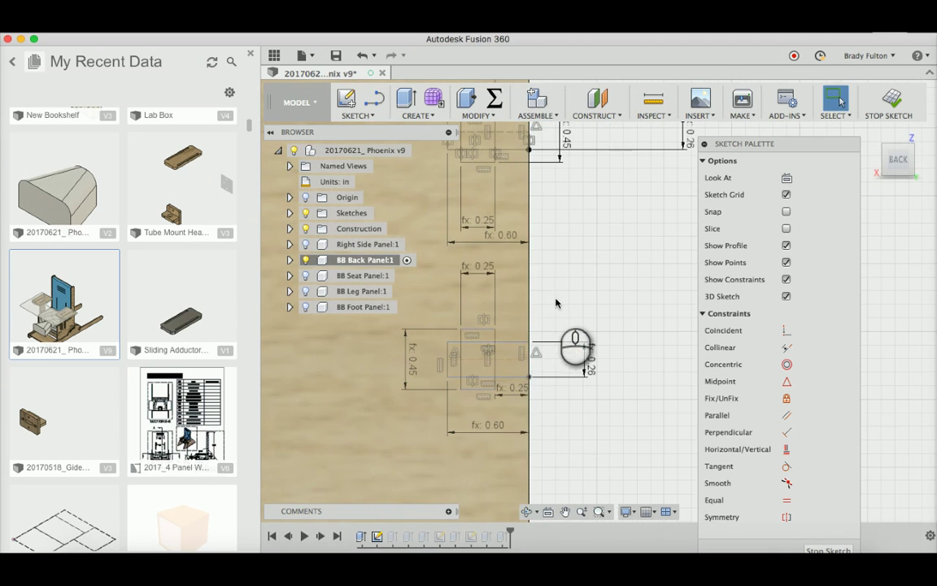
pyautogui.click(510, 360)
pyautogui.moveTo(525, 256); pyautogui.dragTo(529, 338, button='middle')
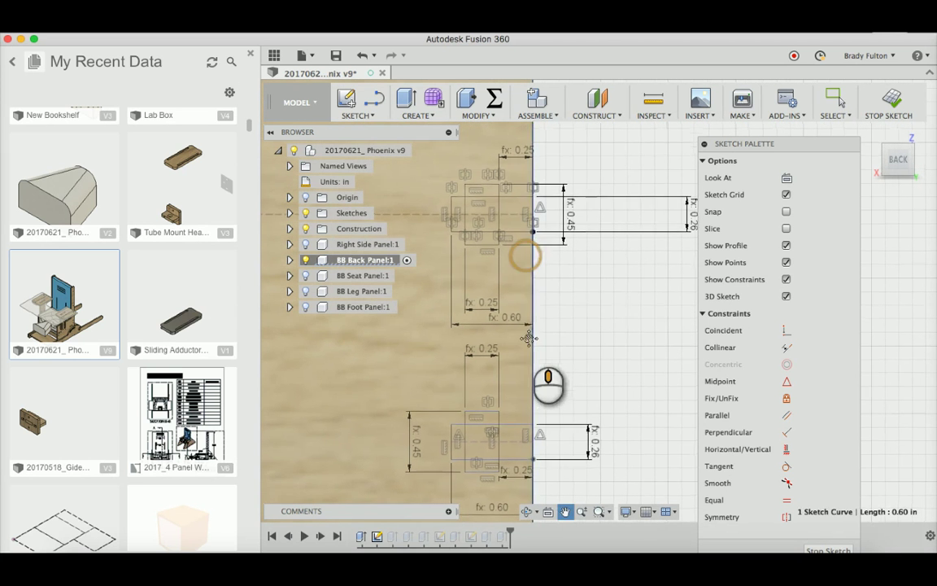
pyautogui.click(510, 214)
pyautogui.click(416, 326)
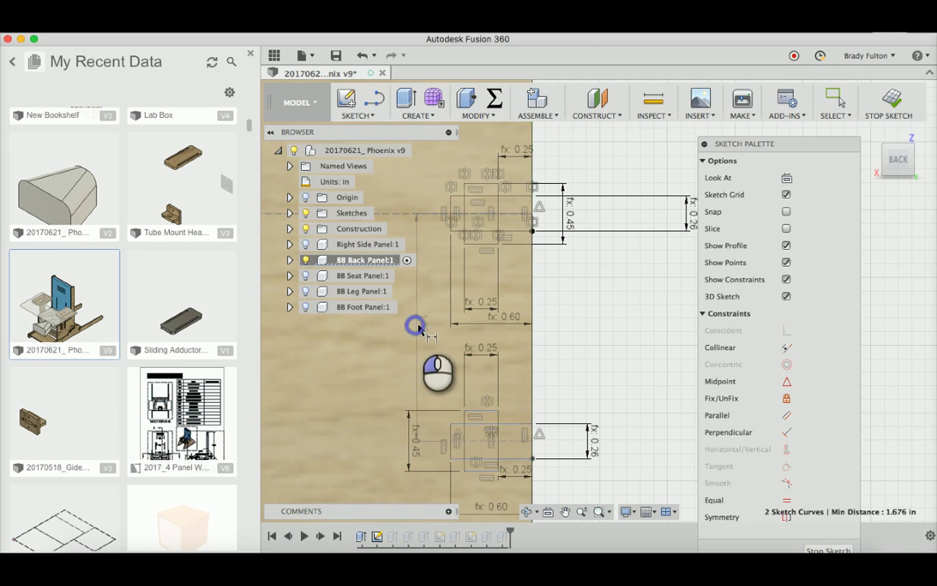
pyautogui.click(418, 326)
pyautogui.press('Return')
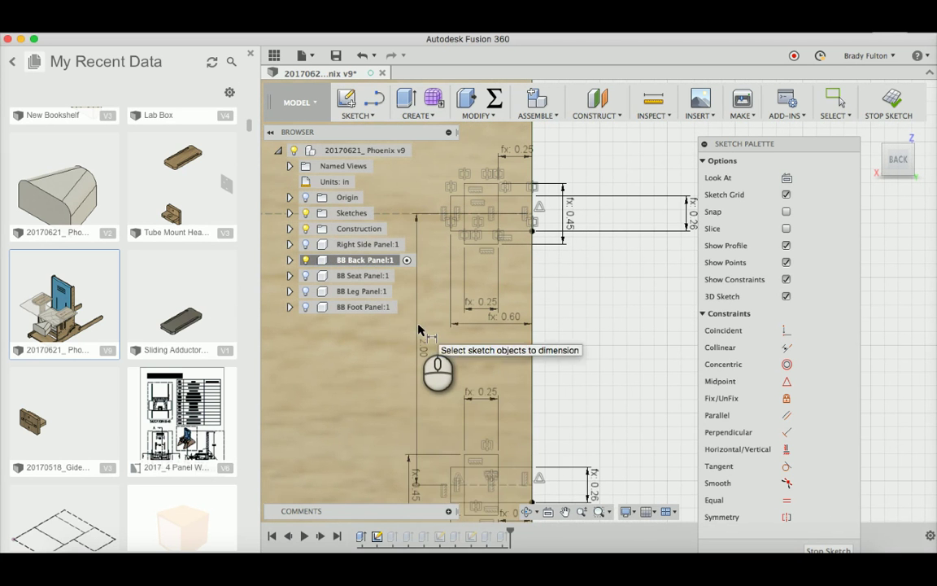
pyautogui.scroll(-3, 510, 321)
pyautogui.press('Escape')
pyautogui.scroll(-2, 587, 352)
pyautogui.scroll(3, 536, 417)
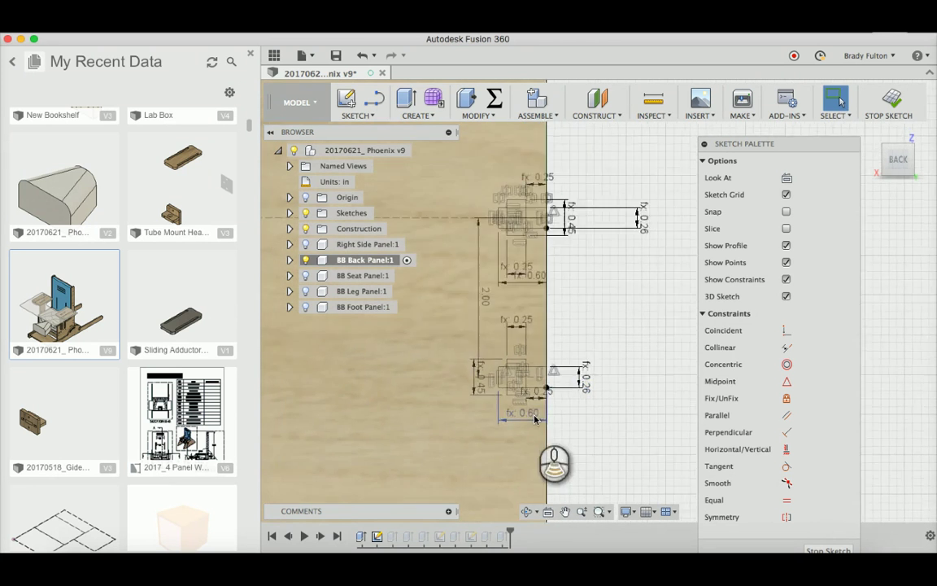
# Delete all geometry of the newly sketched nut and bolt slot, and finish the back panel sketch.
pyautogui.scroll(1, 501, 402)
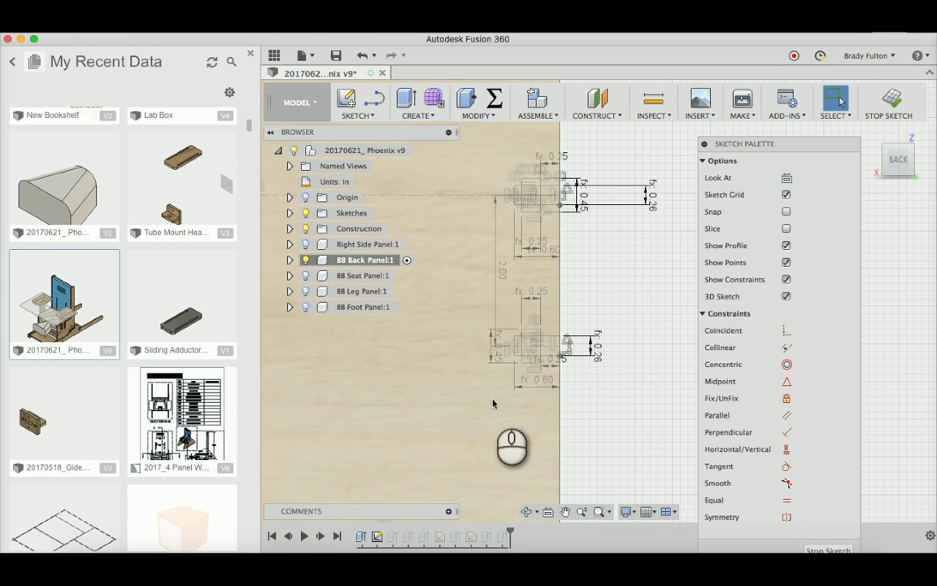
pyautogui.moveTo(483, 399)
pyautogui.mouseDown()
pyautogui.moveTo(659, 308)
pyautogui.moveTo(651, 289)
pyautogui.mouseUp()
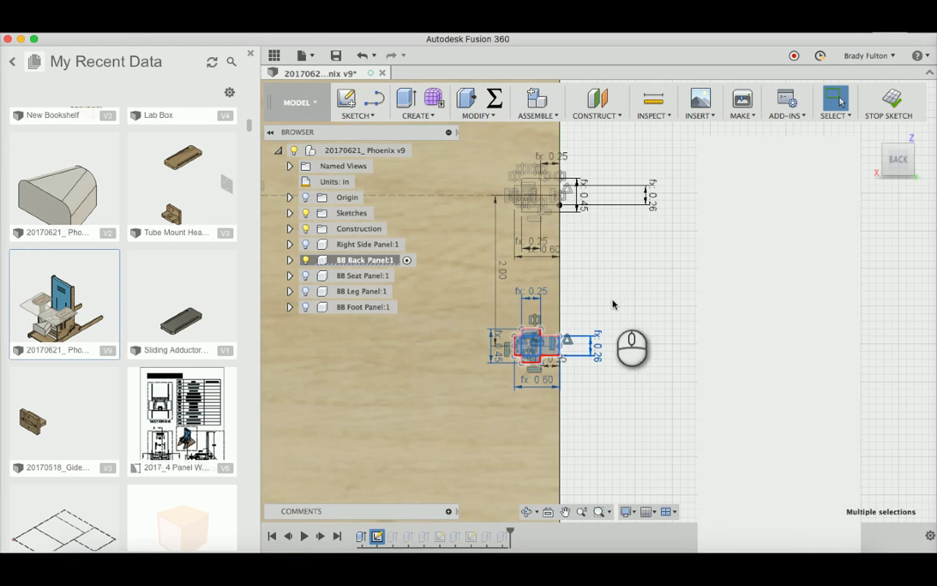
pyautogui.press('Delete')
pyautogui.scroll(-3, 543, 297)
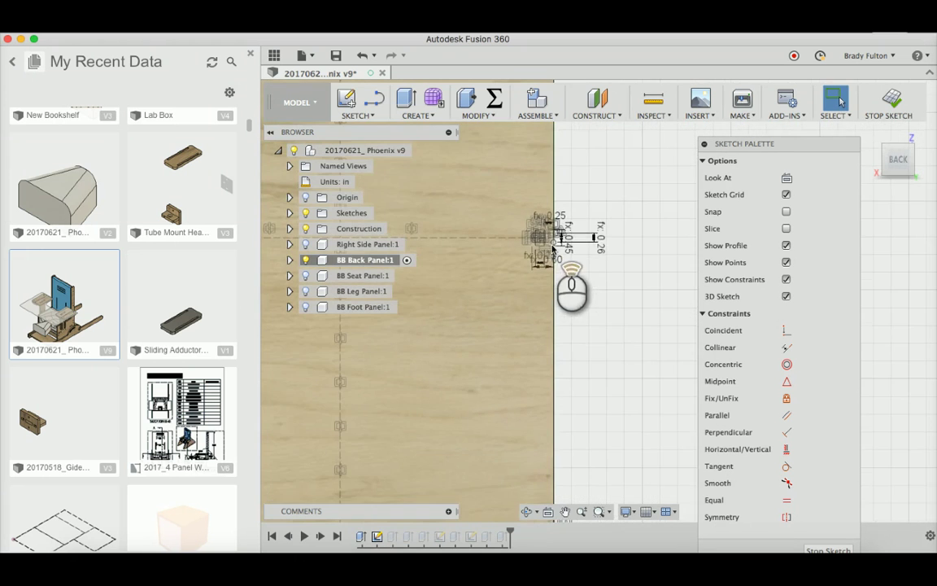
pyautogui.moveTo(546, 268); pyautogui.dragTo(600, 398, button='middle')
pyautogui.scroll(-1, 580, 345)
pyautogui.scroll(-5, 580, 344)
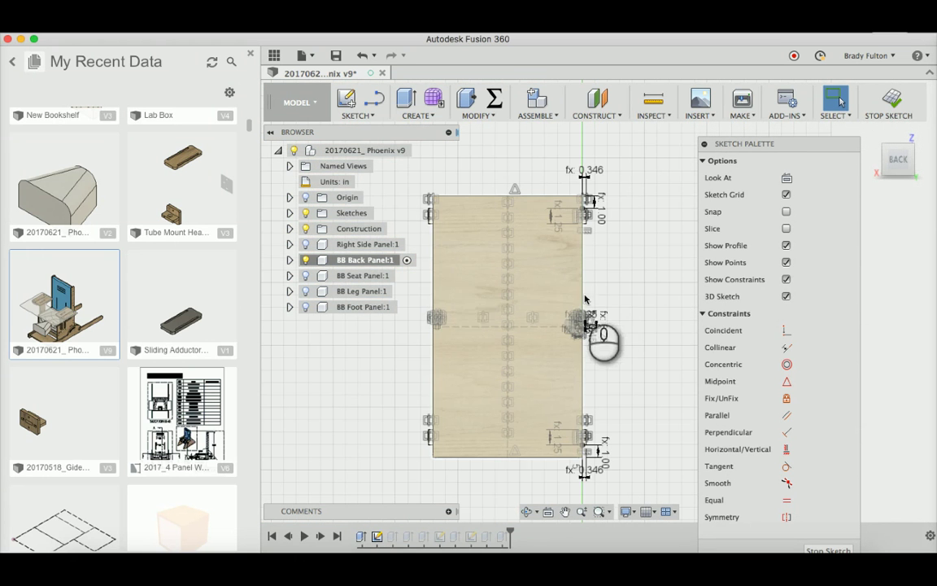
pyautogui.click(908, 109)
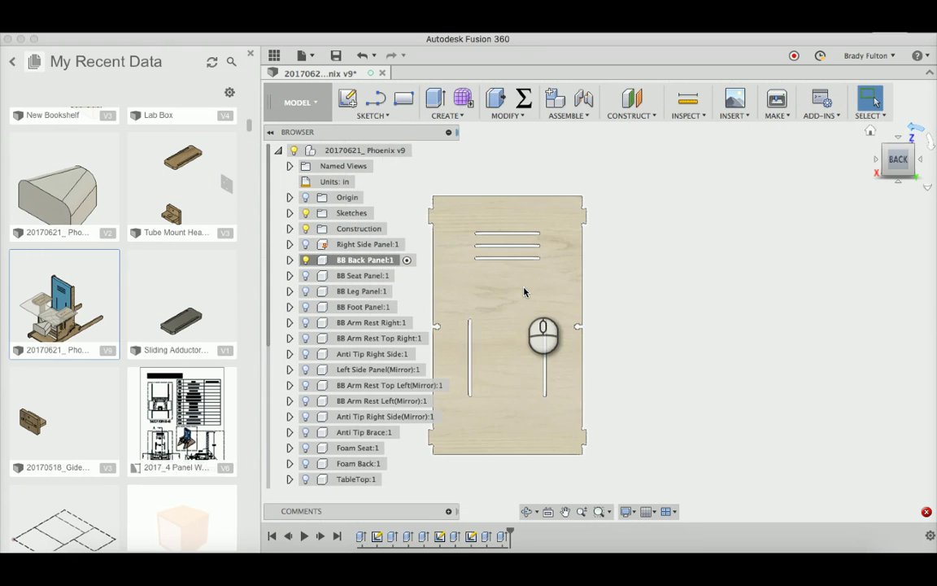
# Open the model's parameters and set the user parameter M1_Backrest to 12 in.
pyautogui.click(524, 99)
pyautogui.click(781, 299)
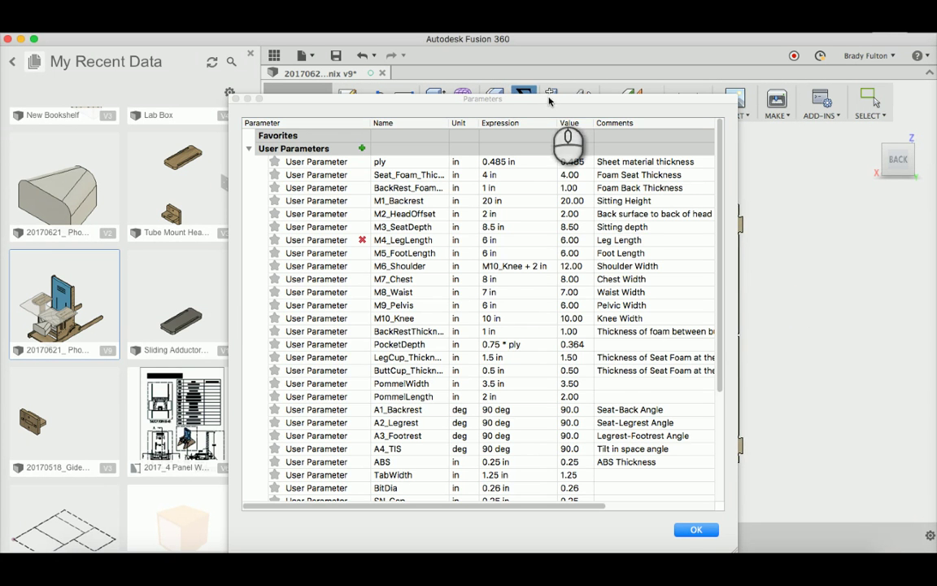
pyautogui.moveTo(550, 101); pyautogui.dragTo(383, 90)
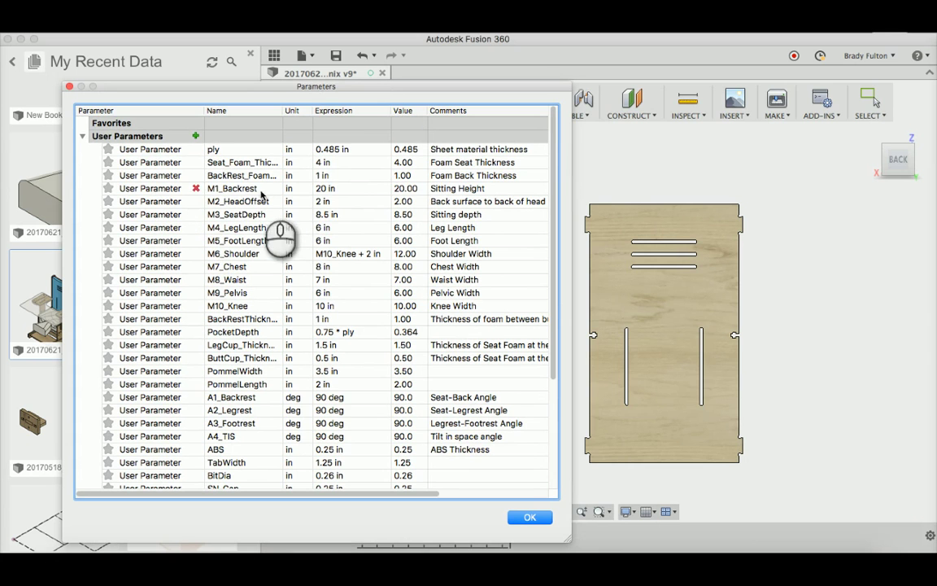
pyautogui.click(327, 187)
pyautogui.click(328, 187)
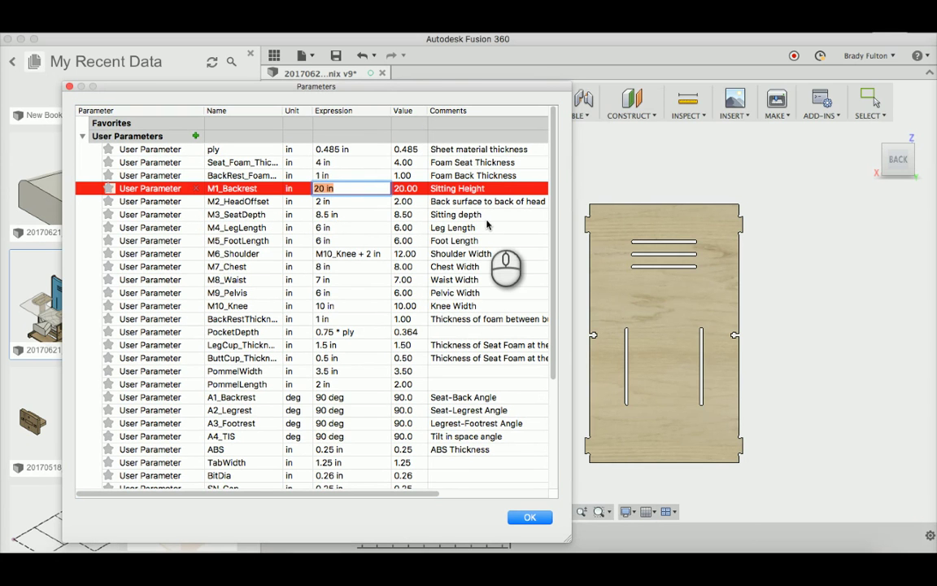
pyautogui.write('12')
pyautogui.press('Return')
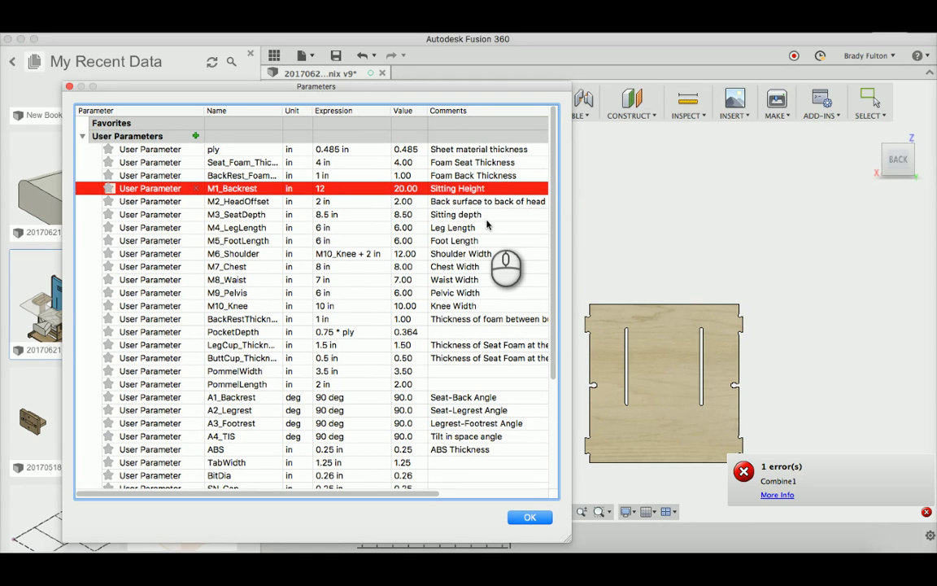